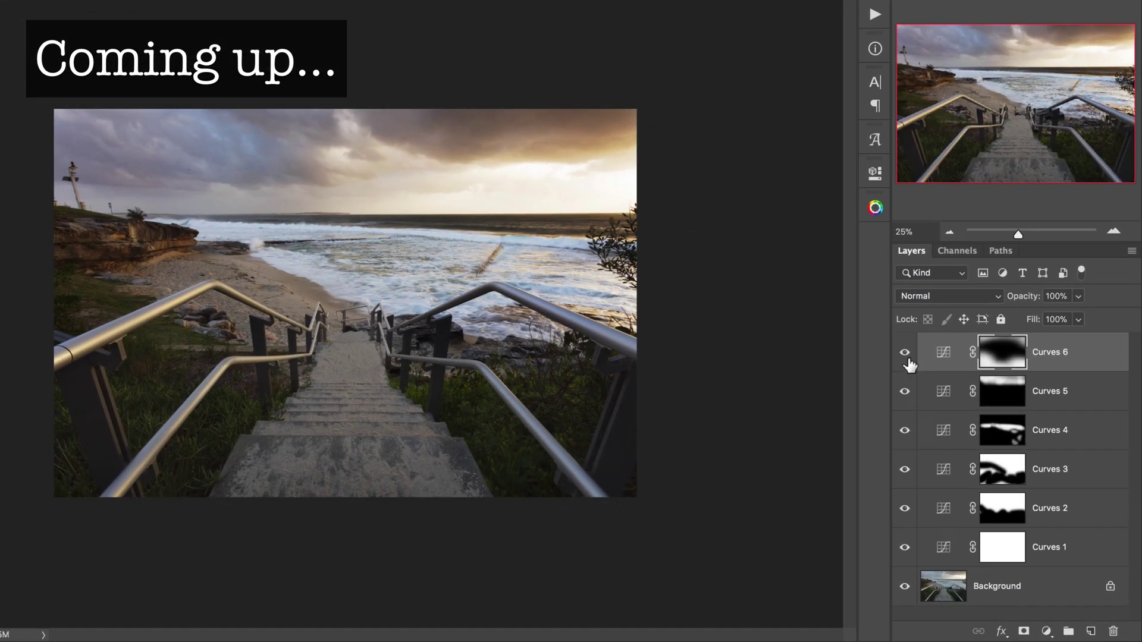
- Hide Curves 6 through Curves 1 so only the unedited Background photo shows
click(906, 354)
drag(909, 374, 905, 547)
click(905, 548)
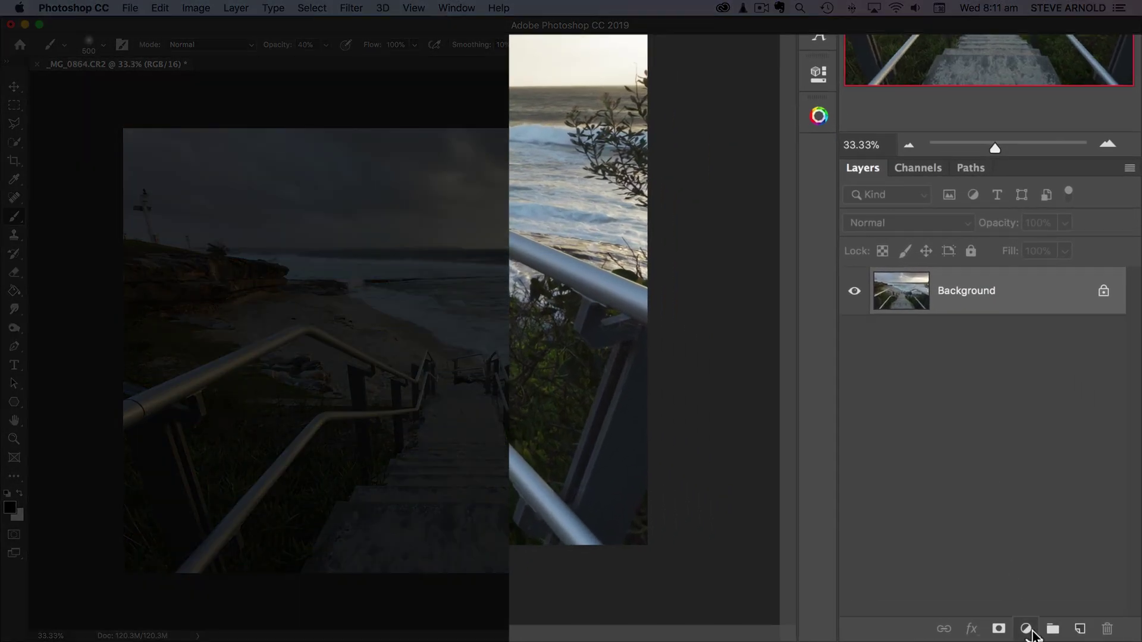
- Add a Curves 1 adjustment layer above the Background and select its grey-point eyedropper
click(1059, 632)
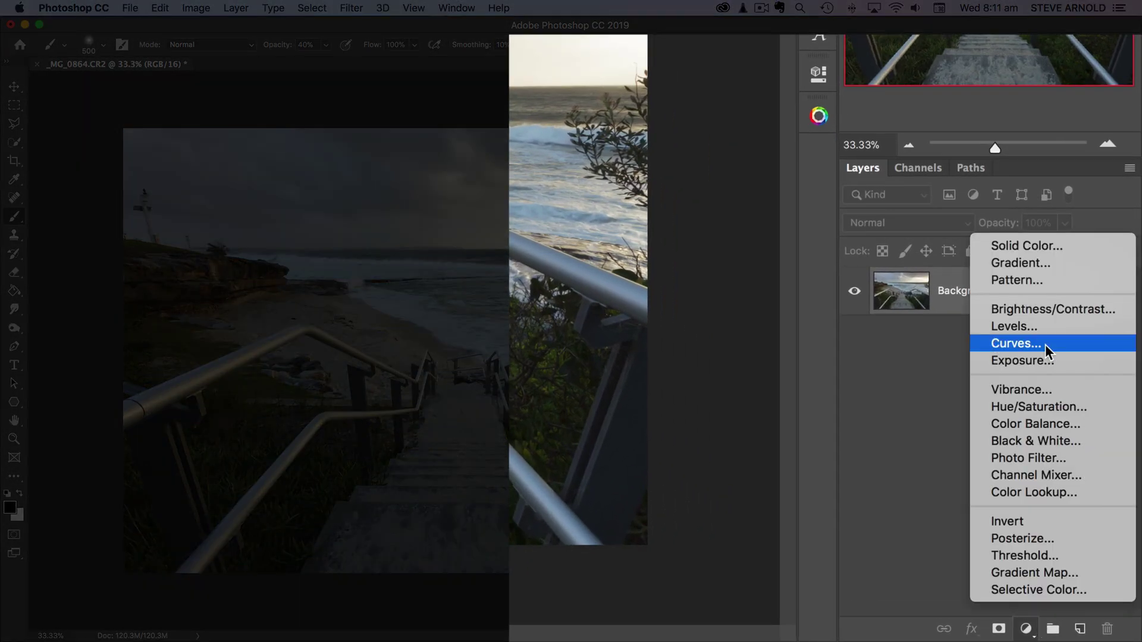
click(1014, 344)
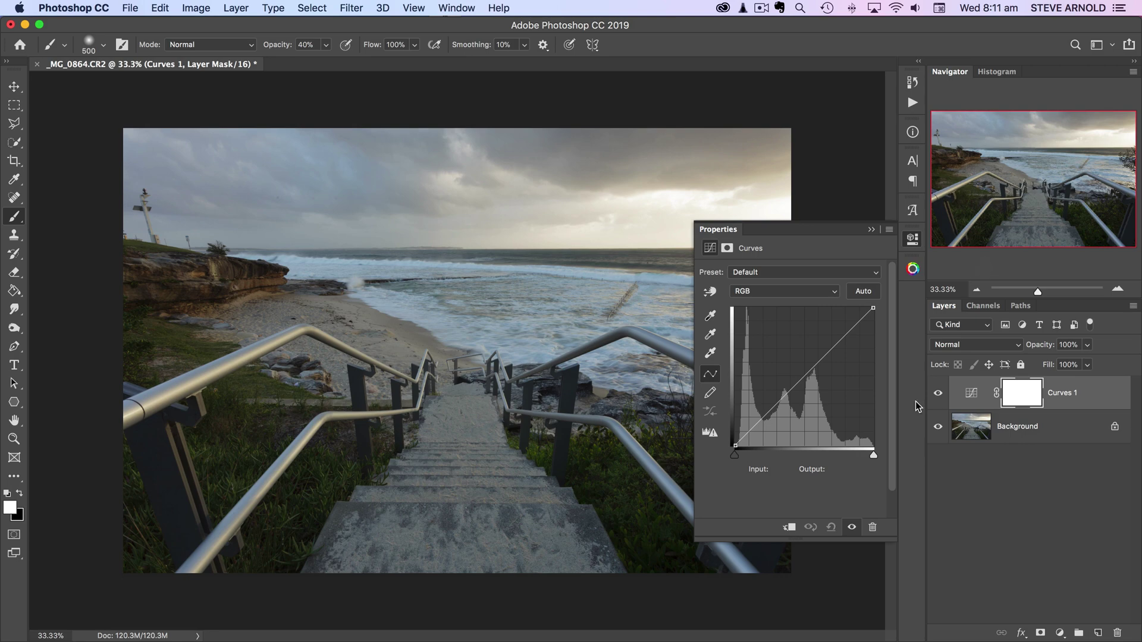
click(709, 334)
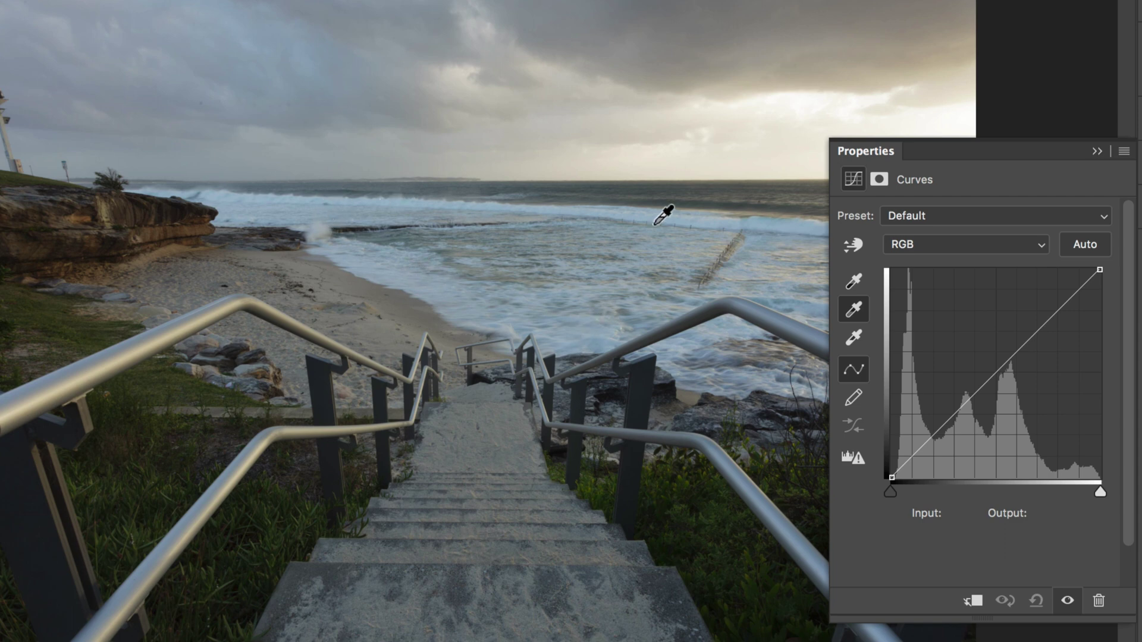
- Sample the white waves as the grey point for a warmer balance, comparing Curves 1 on and off
click(578, 334)
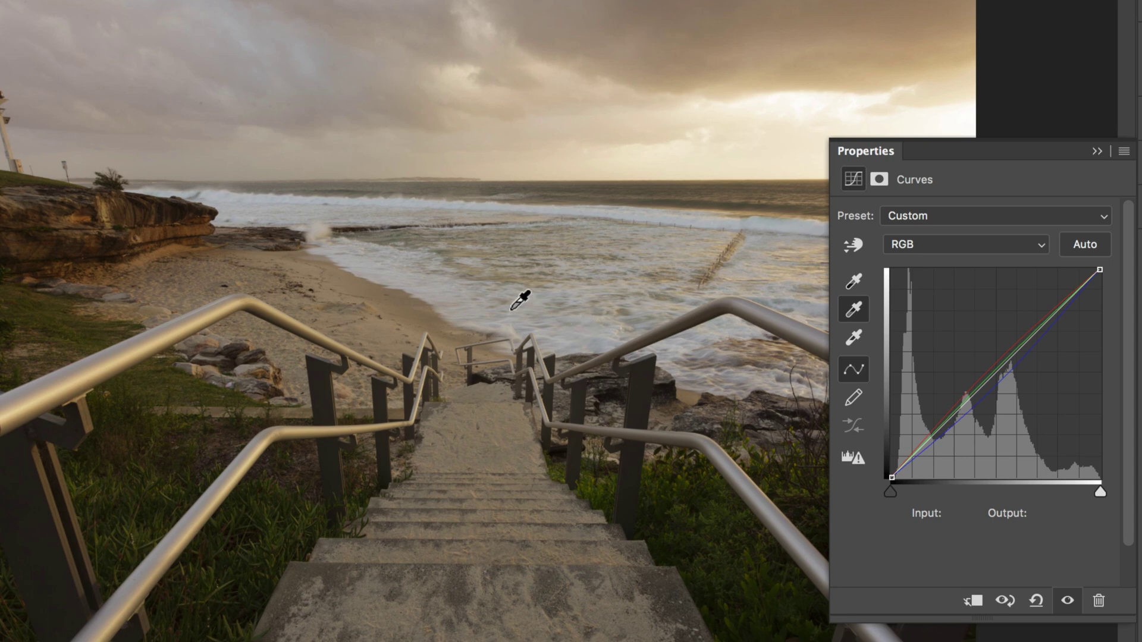
click(468, 290)
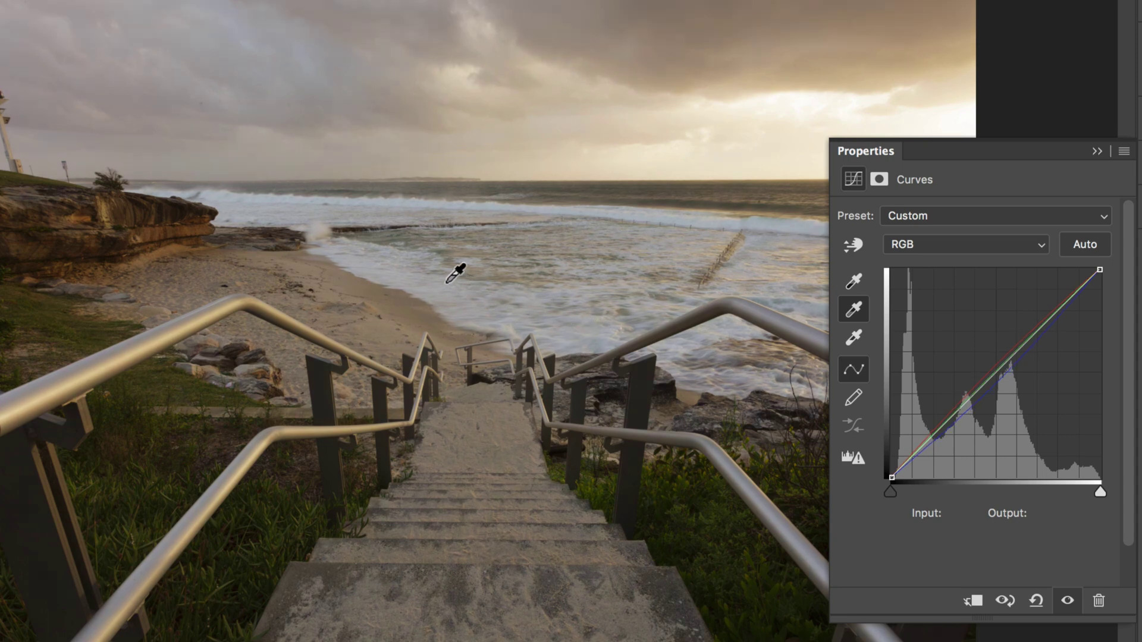
click(530, 307)
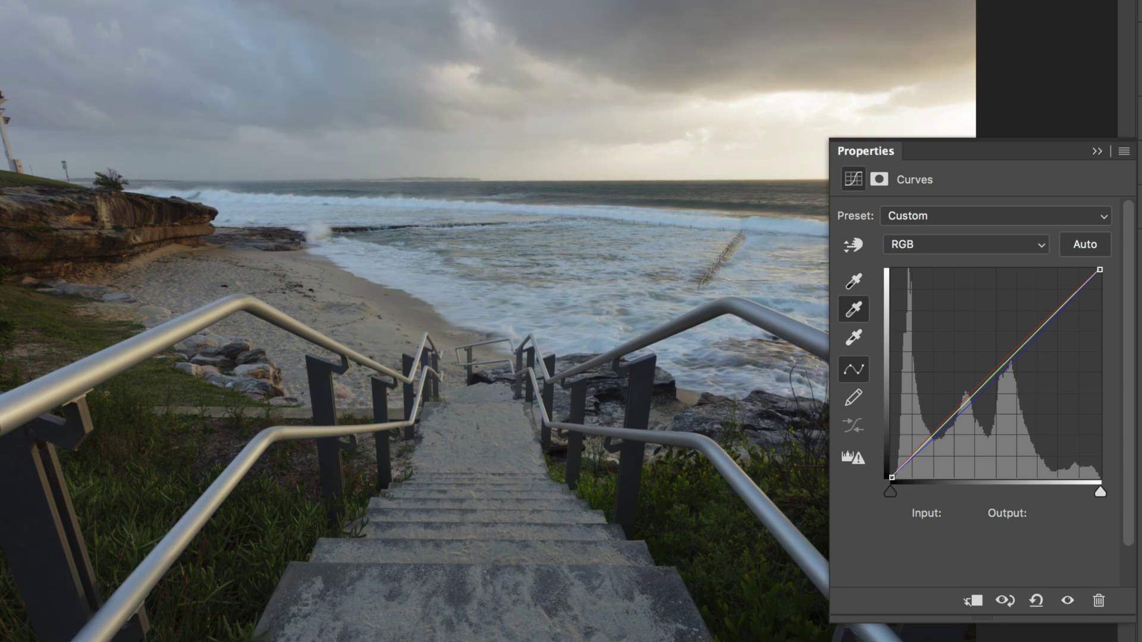
click(1068, 600)
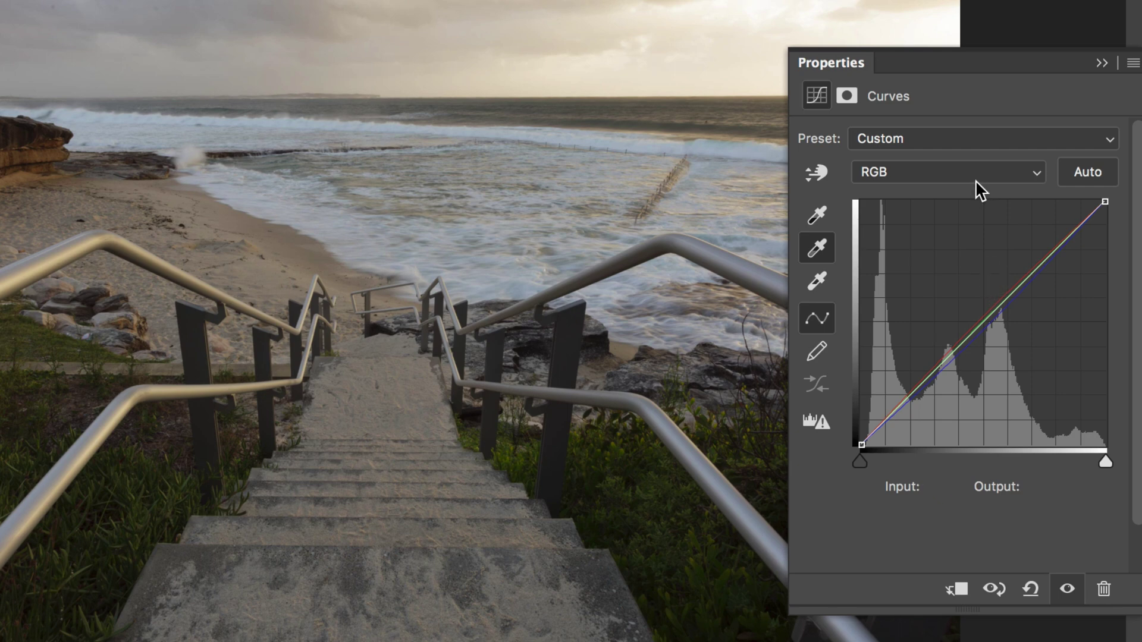
click(979, 176)
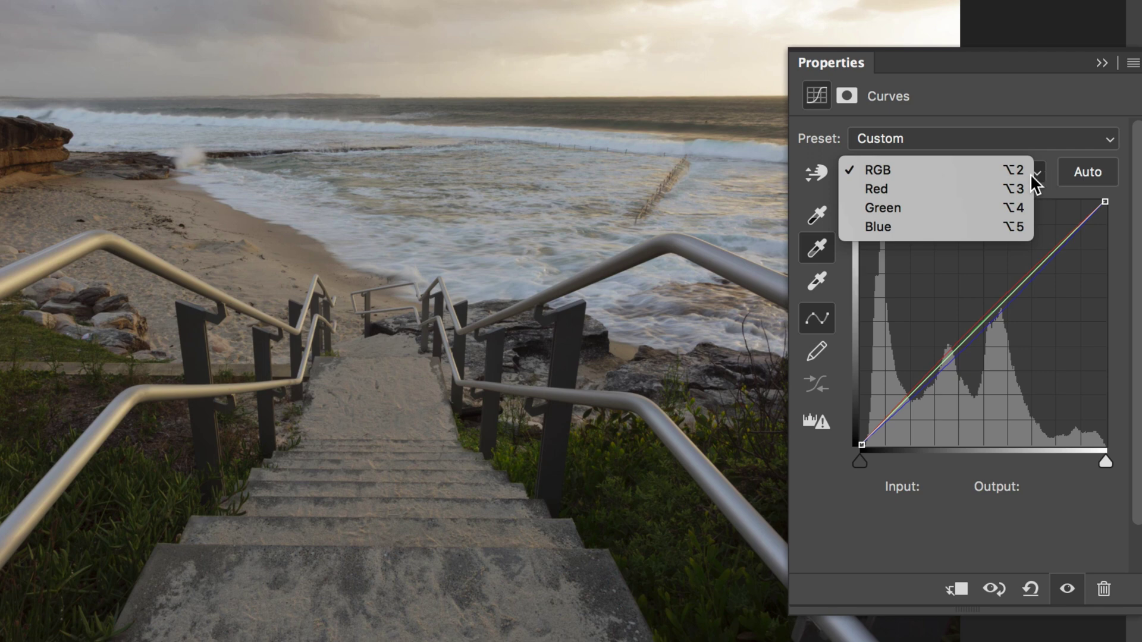
- Raise the Red channel midtone point slightly to warm the image
click(1048, 169)
click(990, 171)
click(918, 187)
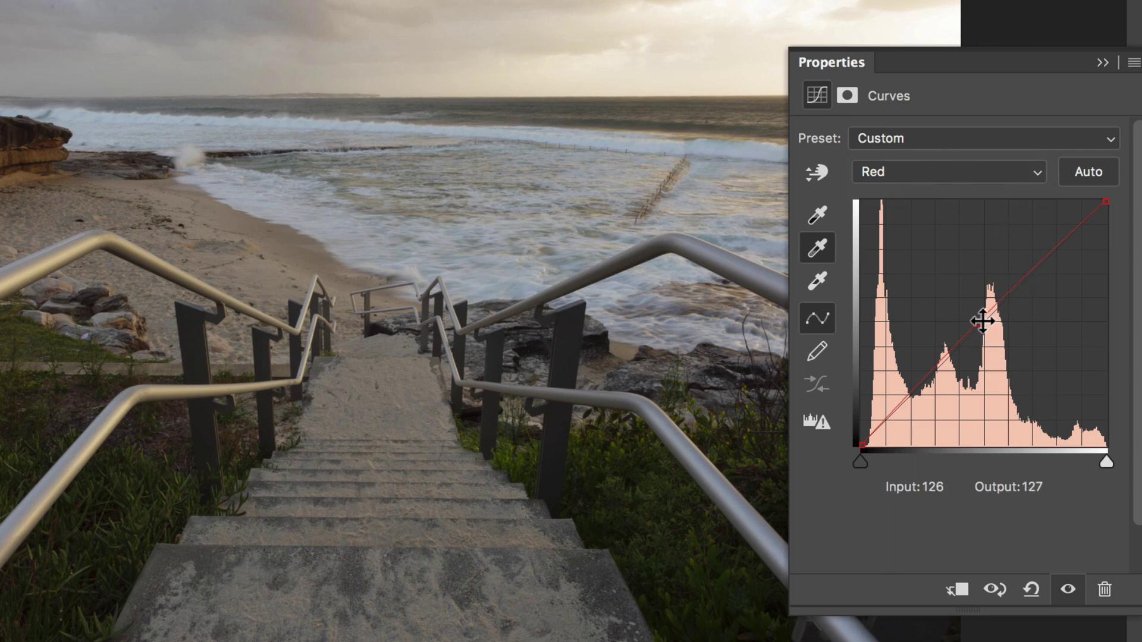
drag(978, 324, 981, 321)
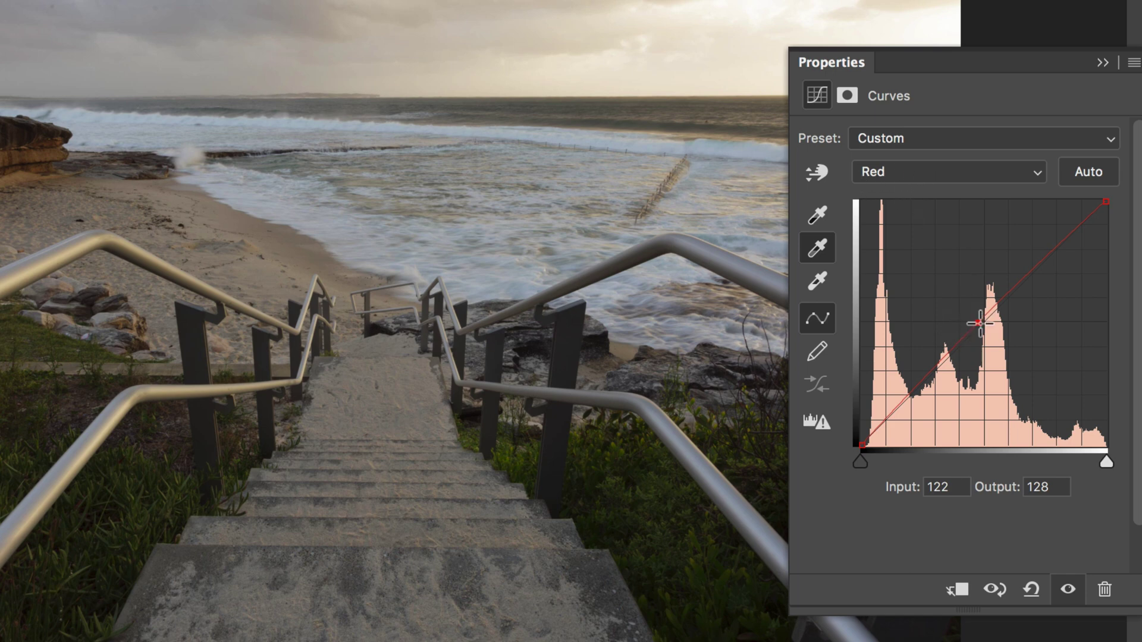
drag(979, 323, 980, 323)
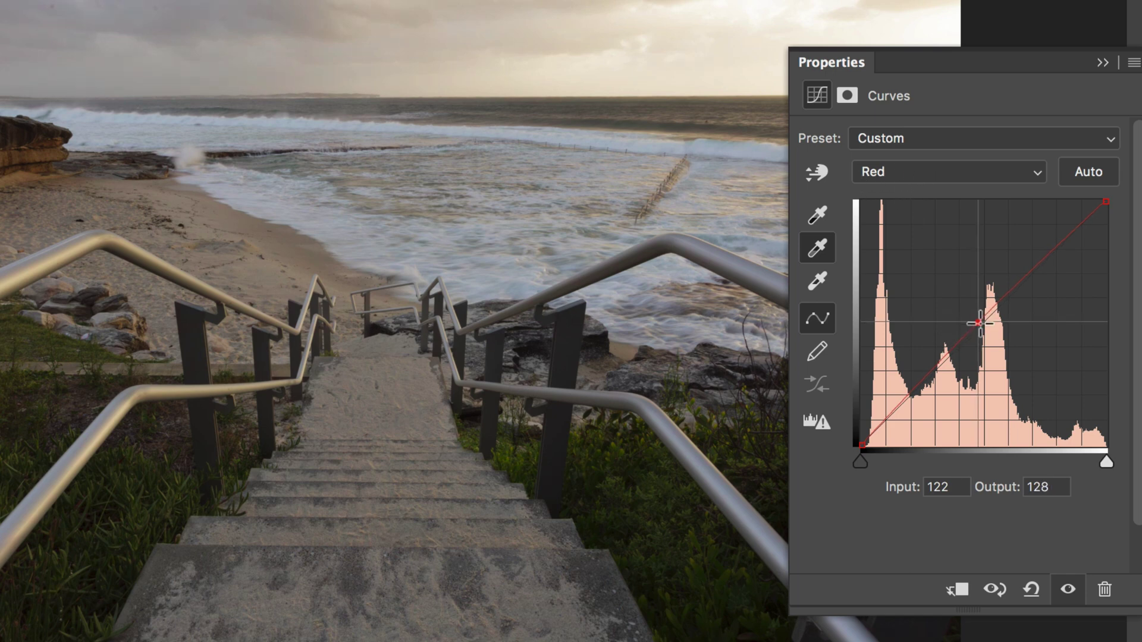
- Add a midtone point on the Green curve and fine-tune it up one level
click(937, 174)
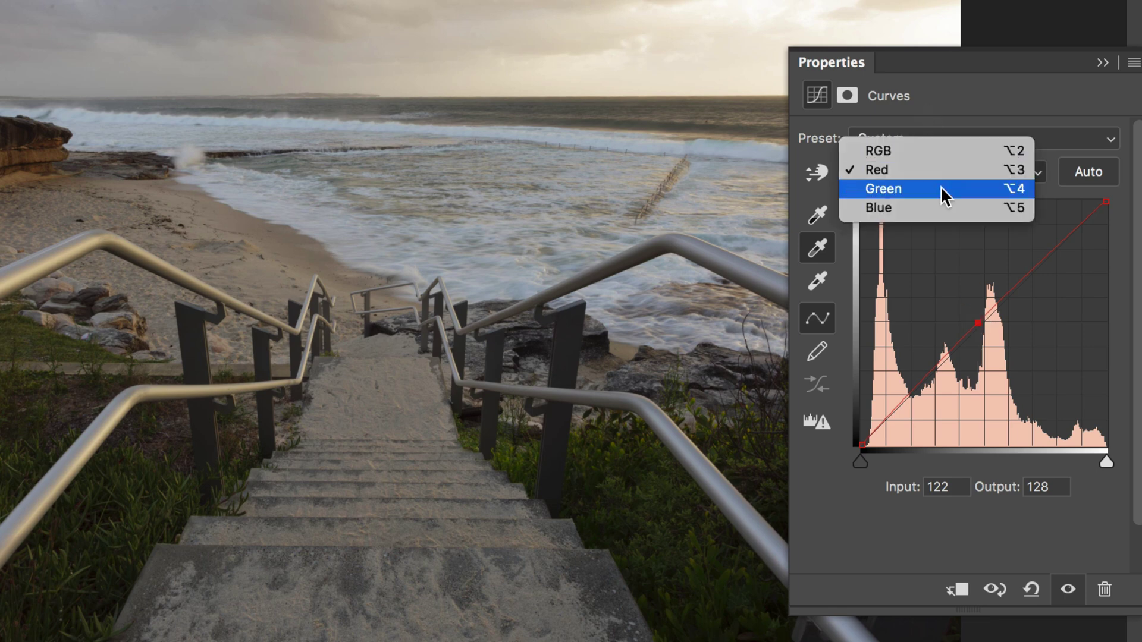
click(941, 188)
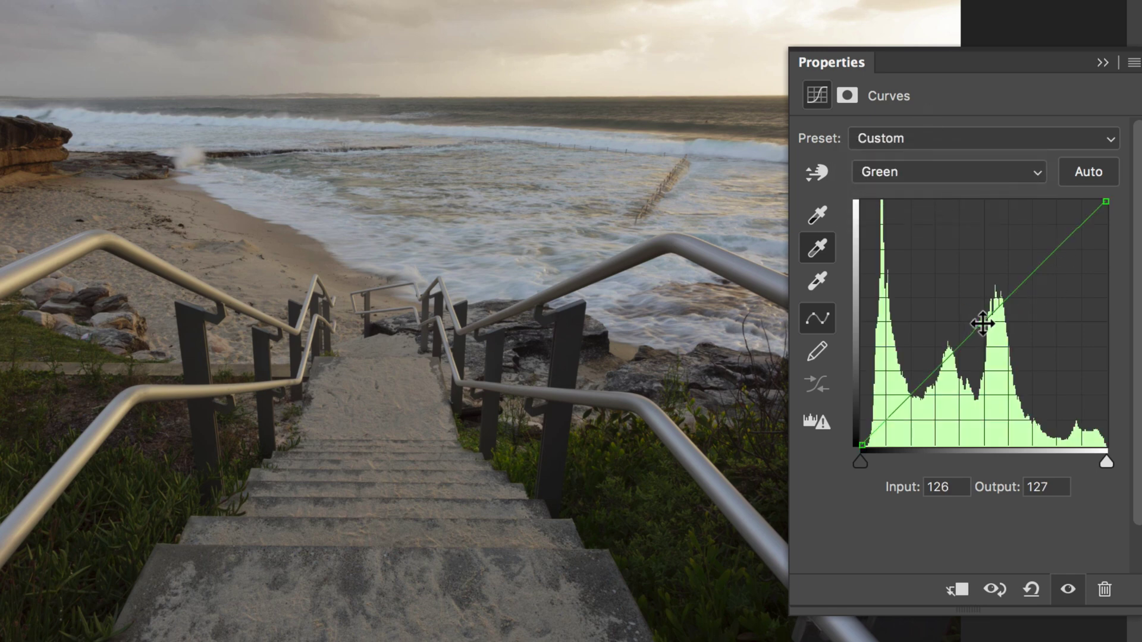
click(982, 324)
drag(982, 324, 982, 325)
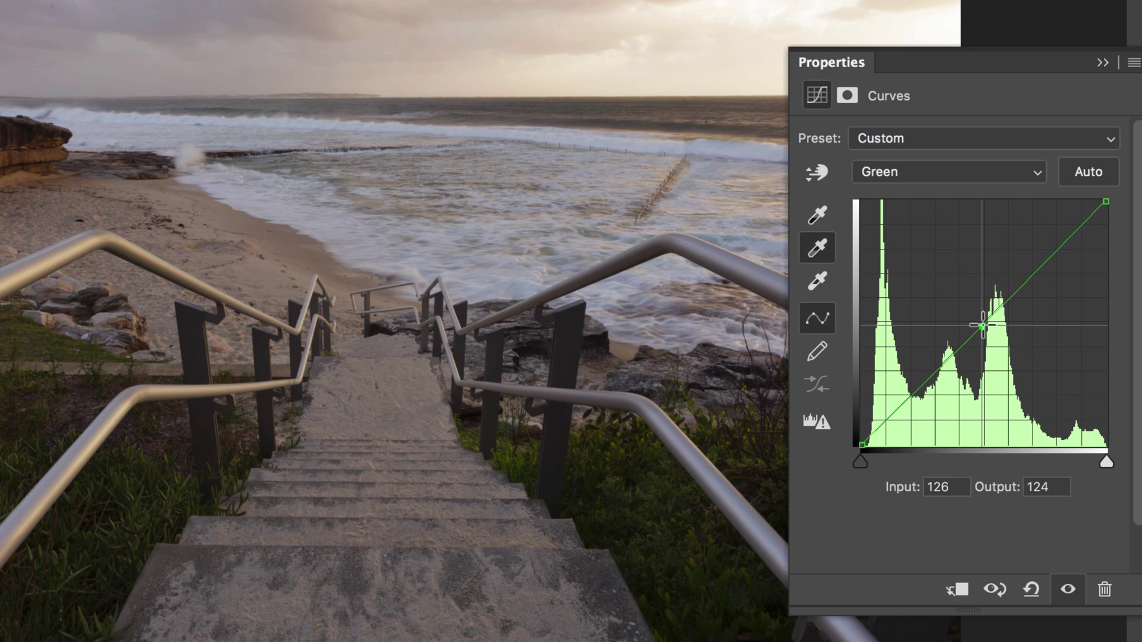
drag(982, 326, 982, 323)
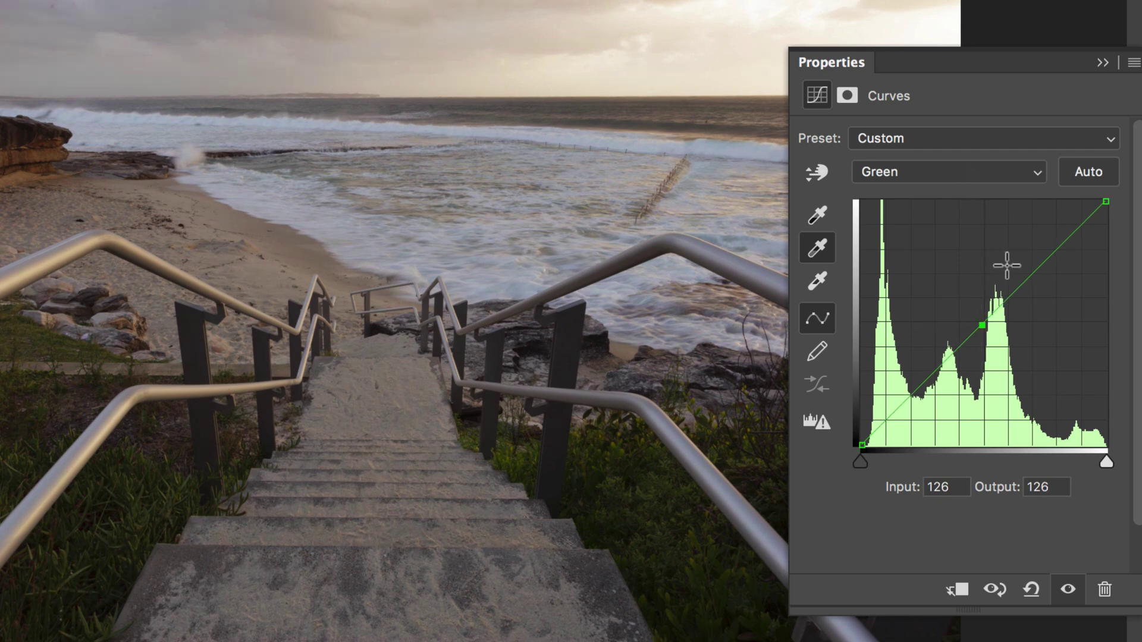
click(818, 249)
key(Up)
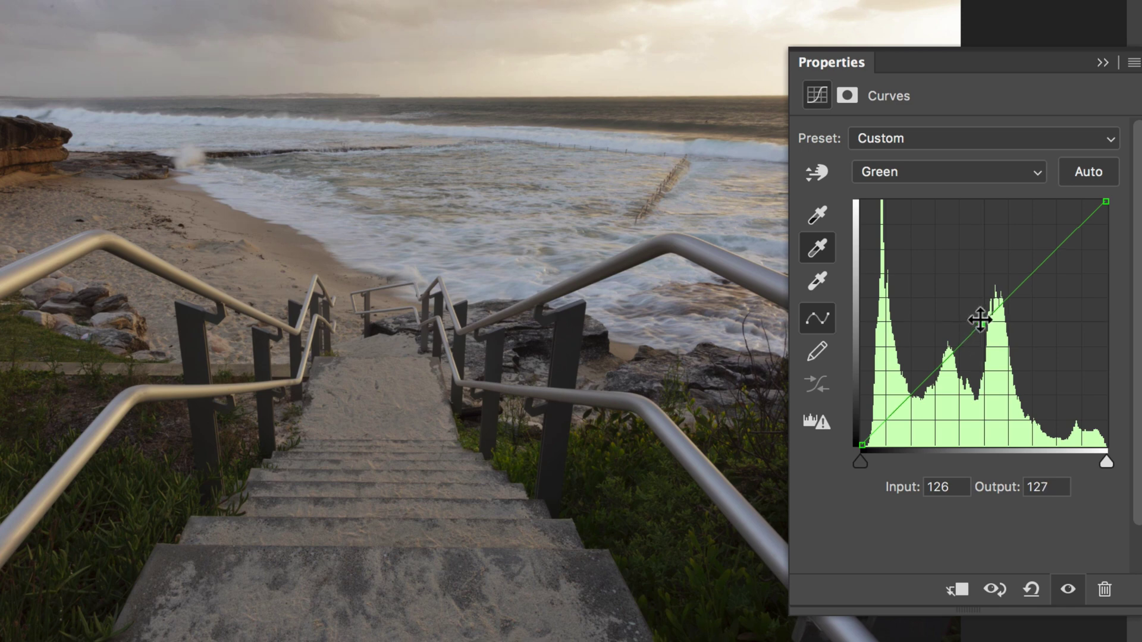
- Adjust the Blue channel midtone point to map input 135 to output 131
click(933, 173)
click(935, 187)
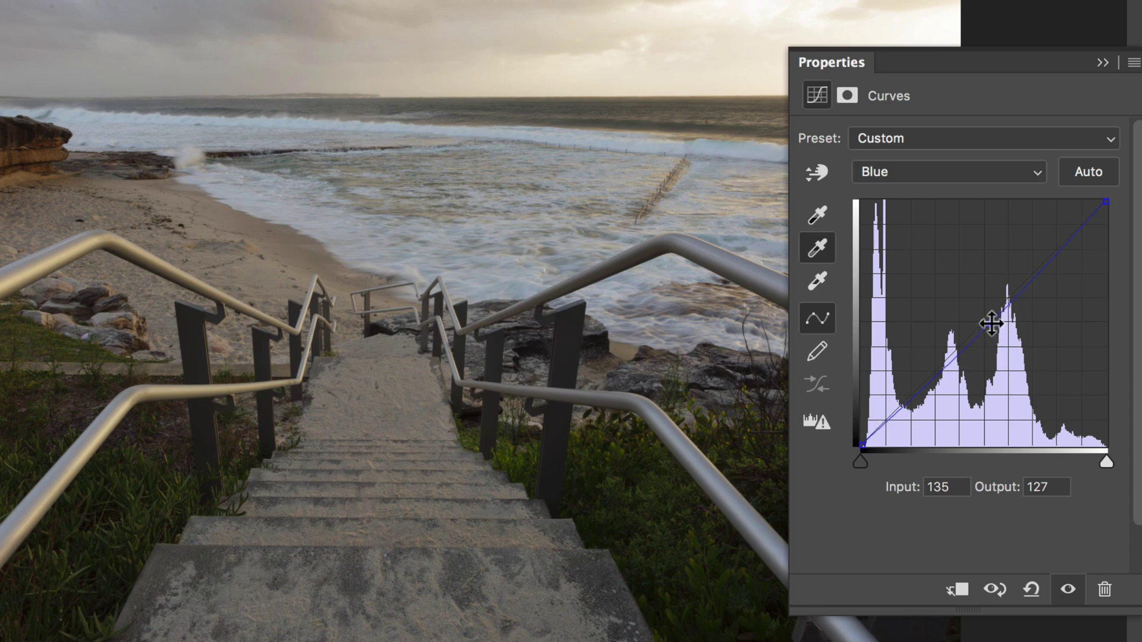
drag(991, 324, 991, 320)
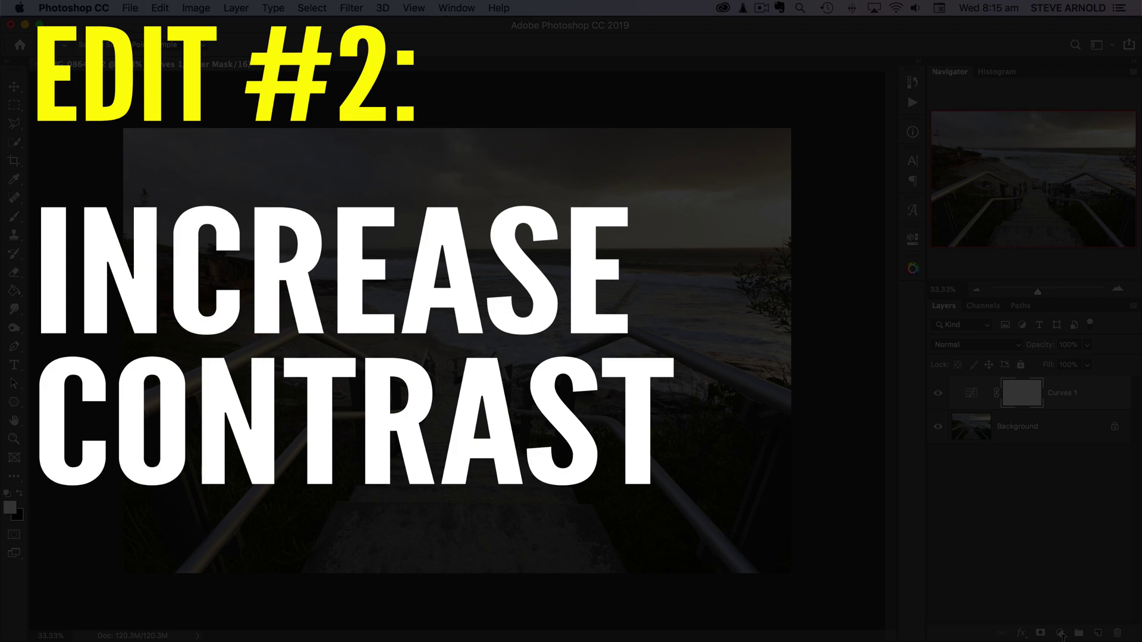
- Add Curves 2 with raised highlights and shadows lowered from input 76 to 68
click(1059, 633)
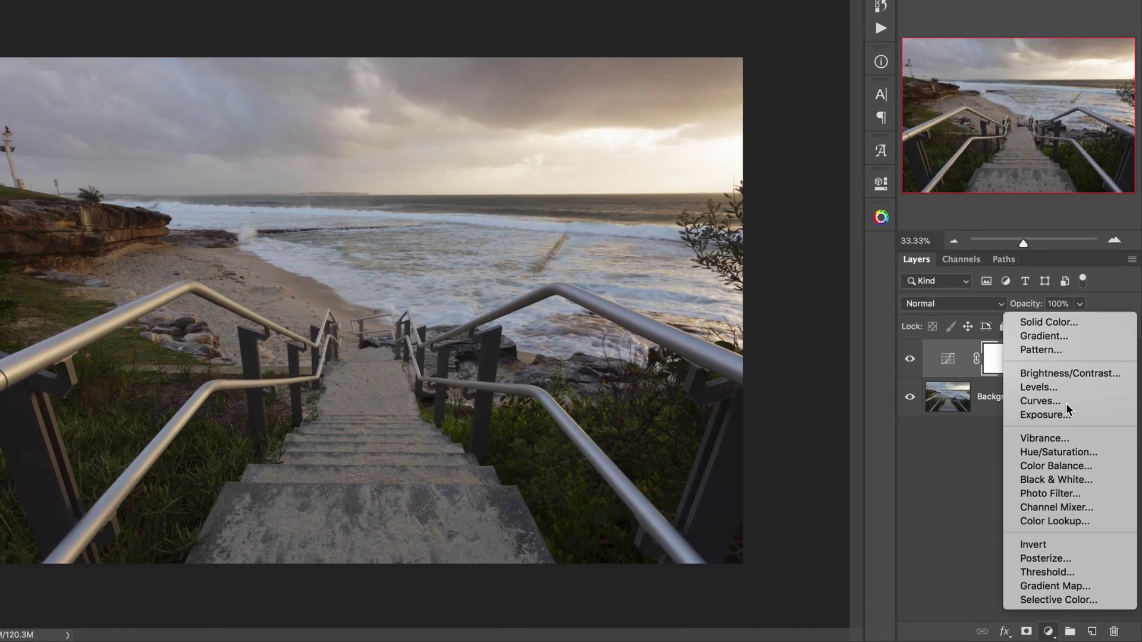
click(1066, 402)
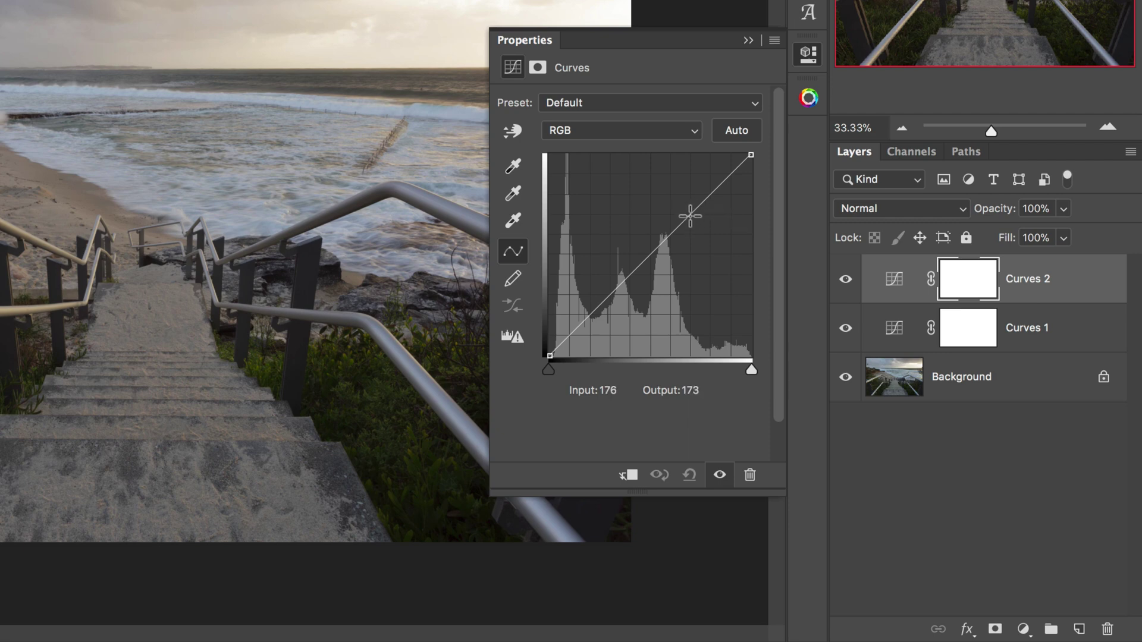
click(691, 217)
drag(691, 218, 689, 207)
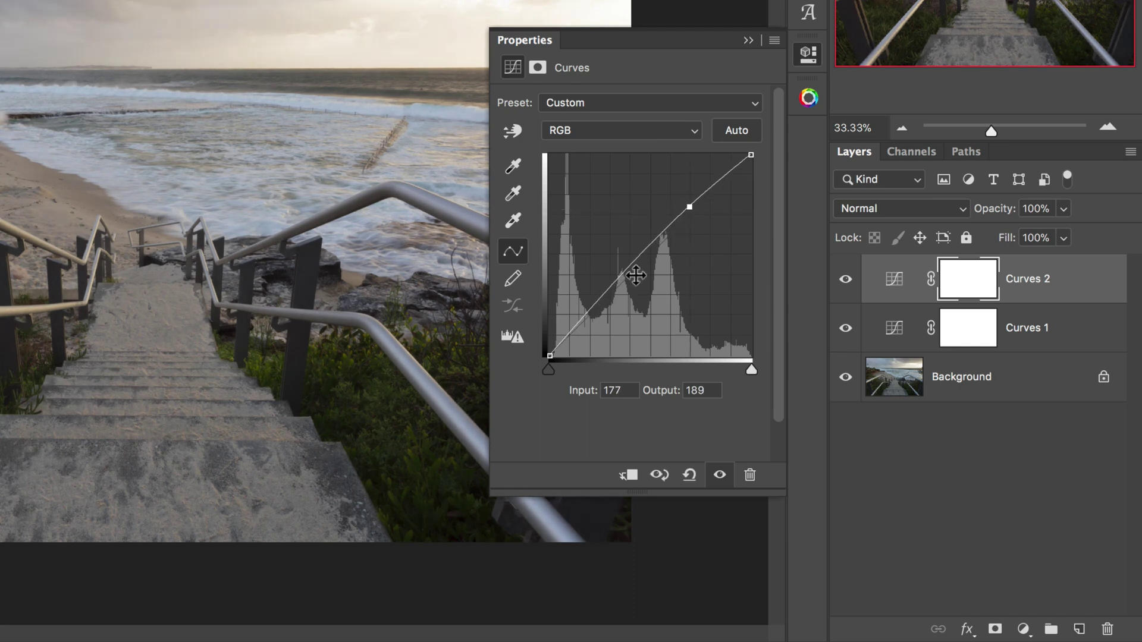
click(609, 290)
drag(609, 289, 611, 302)
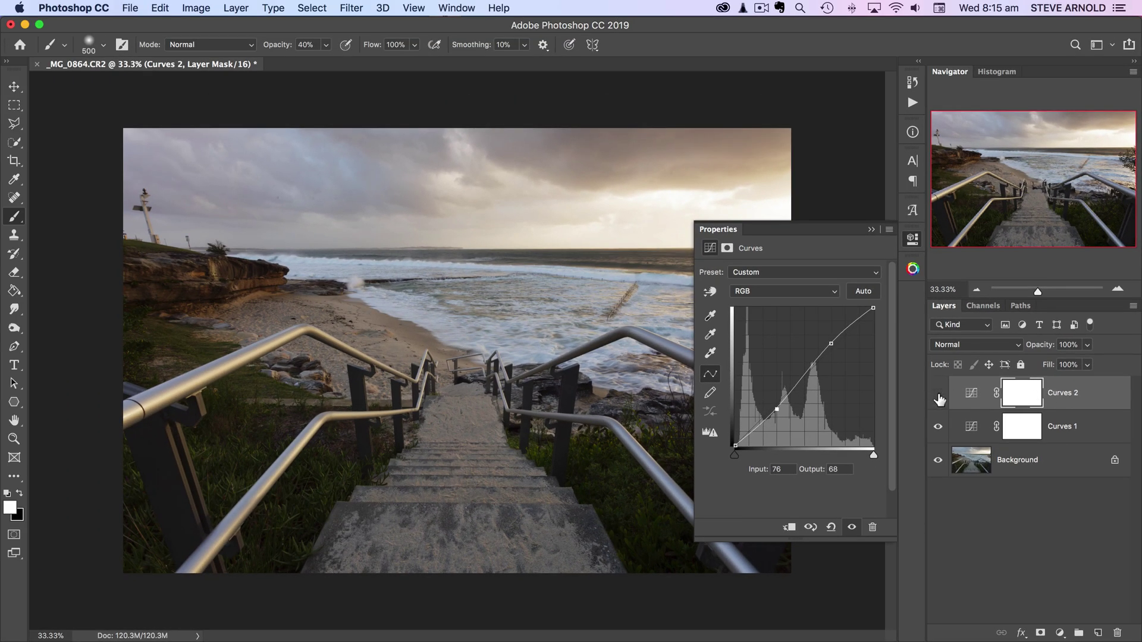
- Toggle Curves 2's visibility repeatedly to compare contrast, leave it on, and close its Properties
click(939, 398)
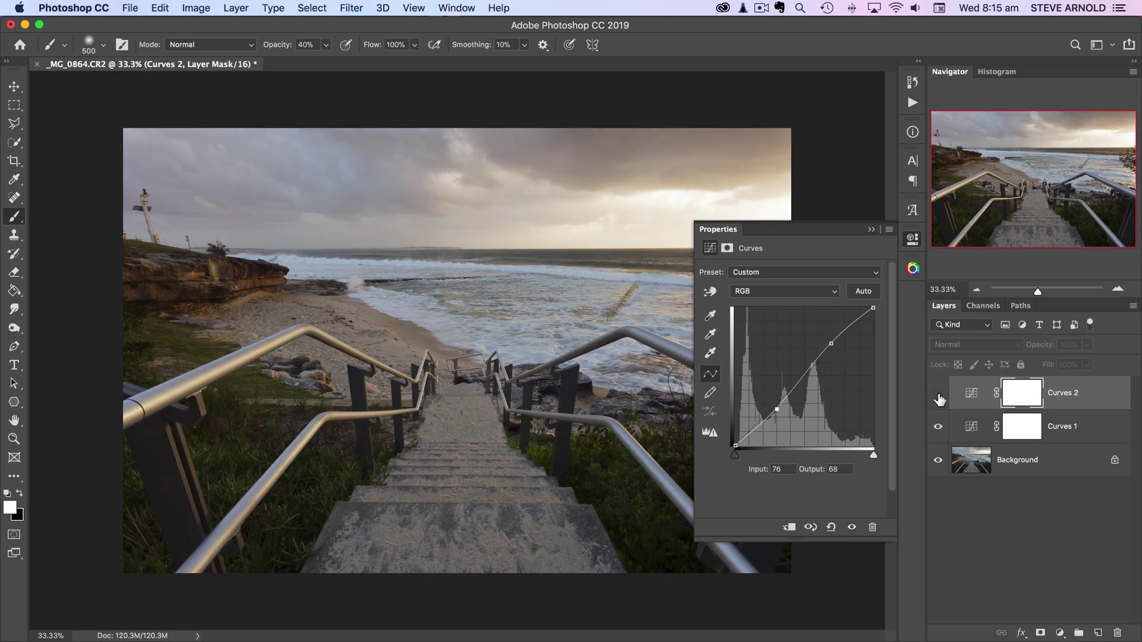
click(938, 394)
click(938, 394)
click(938, 395)
click(939, 396)
click(939, 395)
click(938, 396)
click(939, 396)
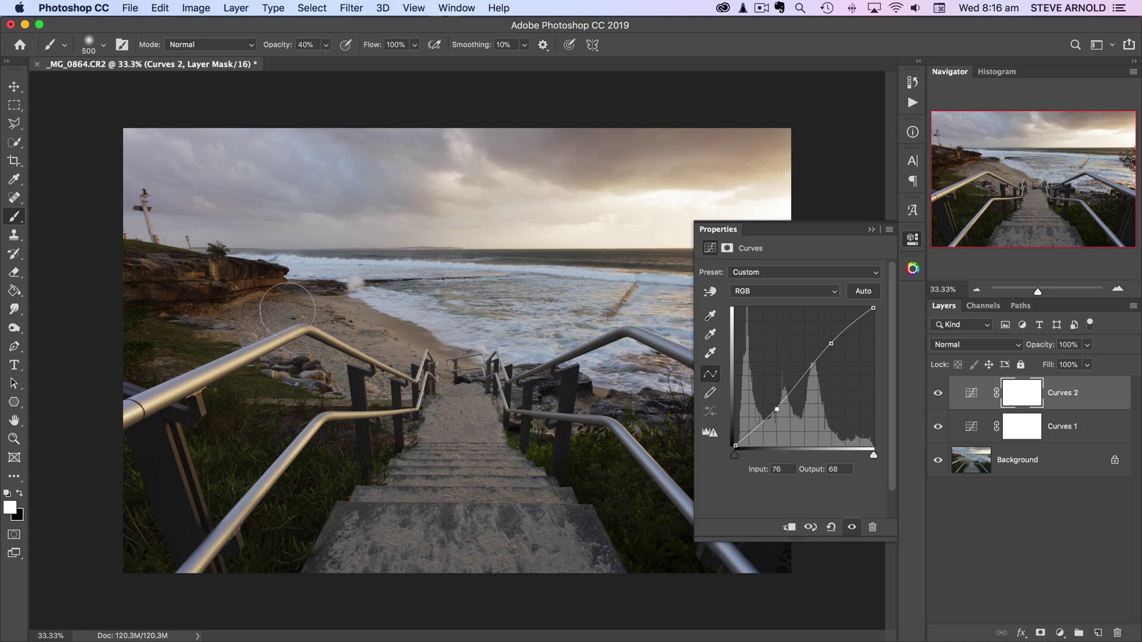
click(936, 394)
click(937, 392)
click(907, 240)
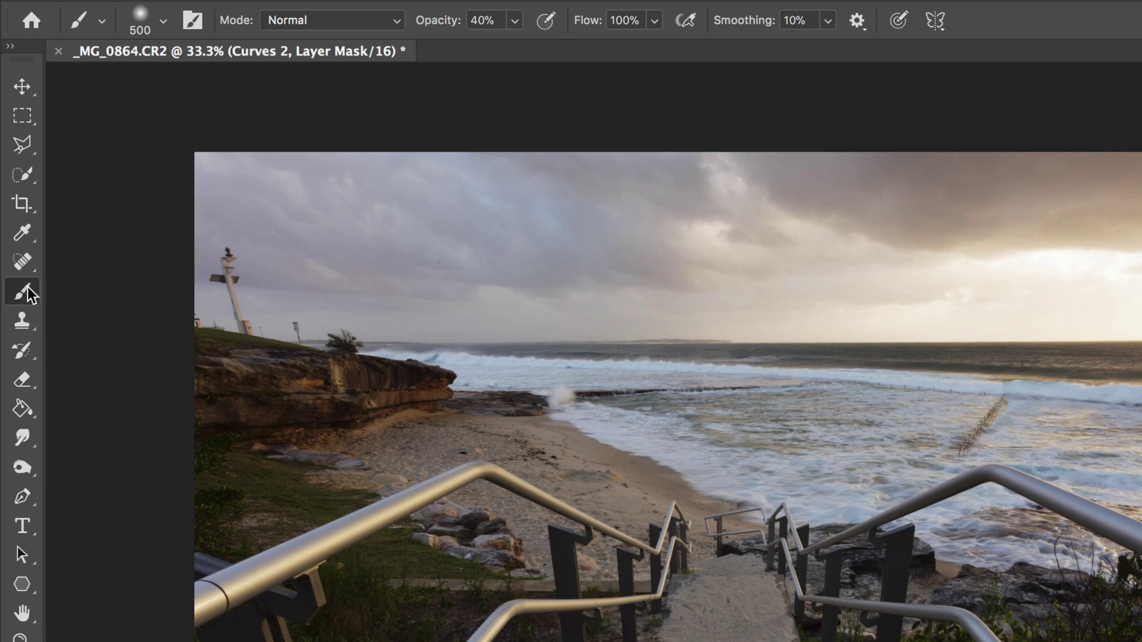
- With a 900-size, 100% opacity black brush, mask Curves 2 off the grass, railing and stairs
drag(436, 24, 521, 34)
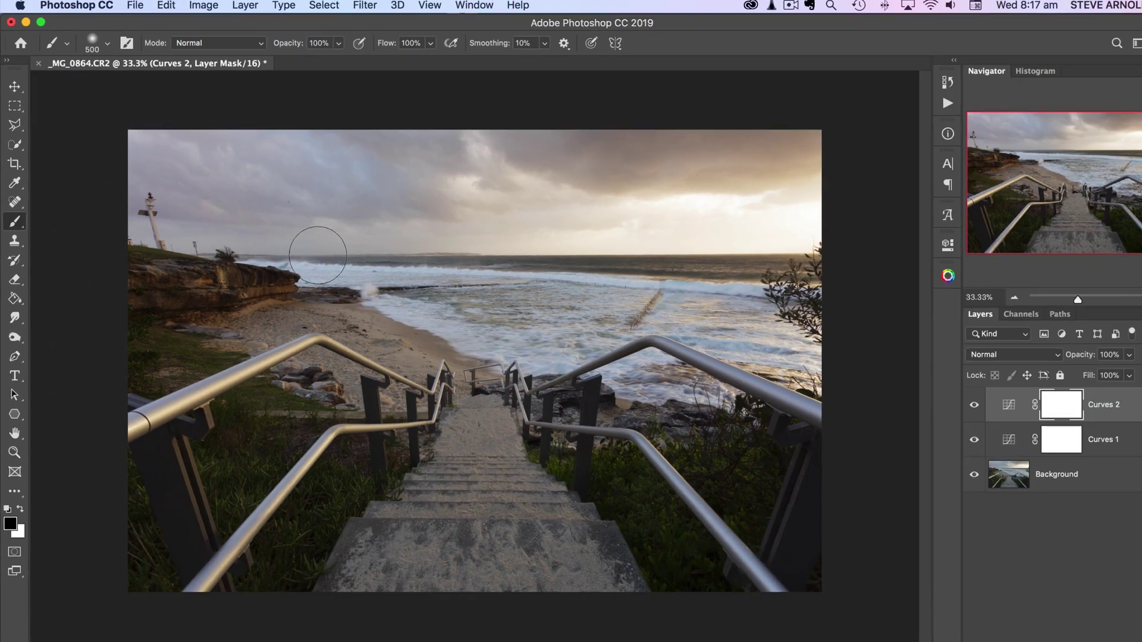
key(bracketright)
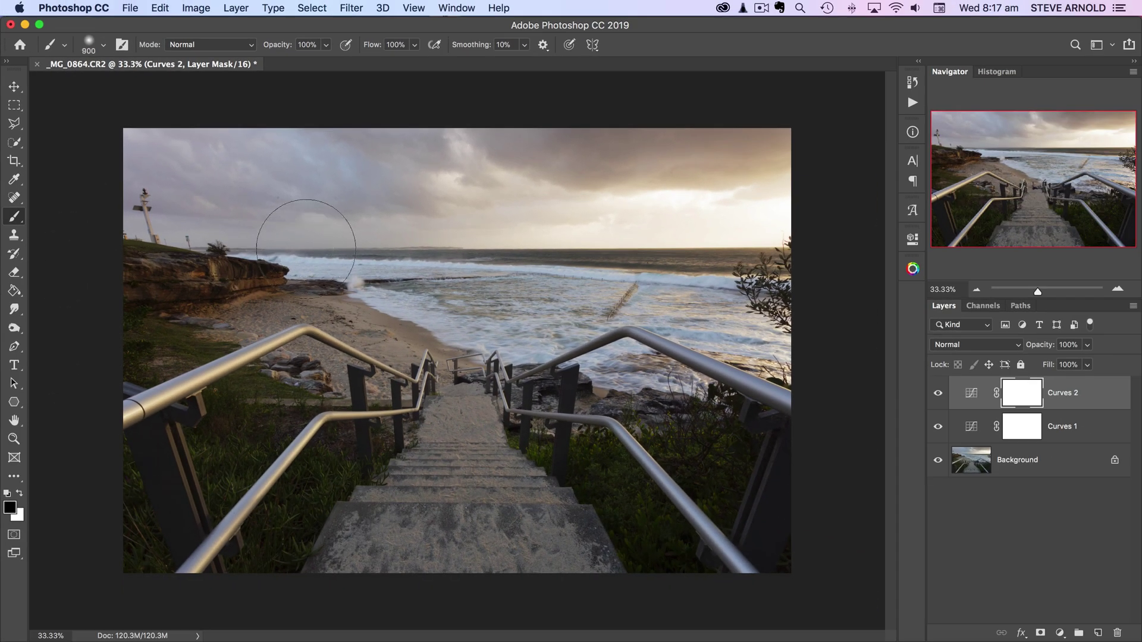
key(bracketright)
key(bracketright)
key(bracketright)
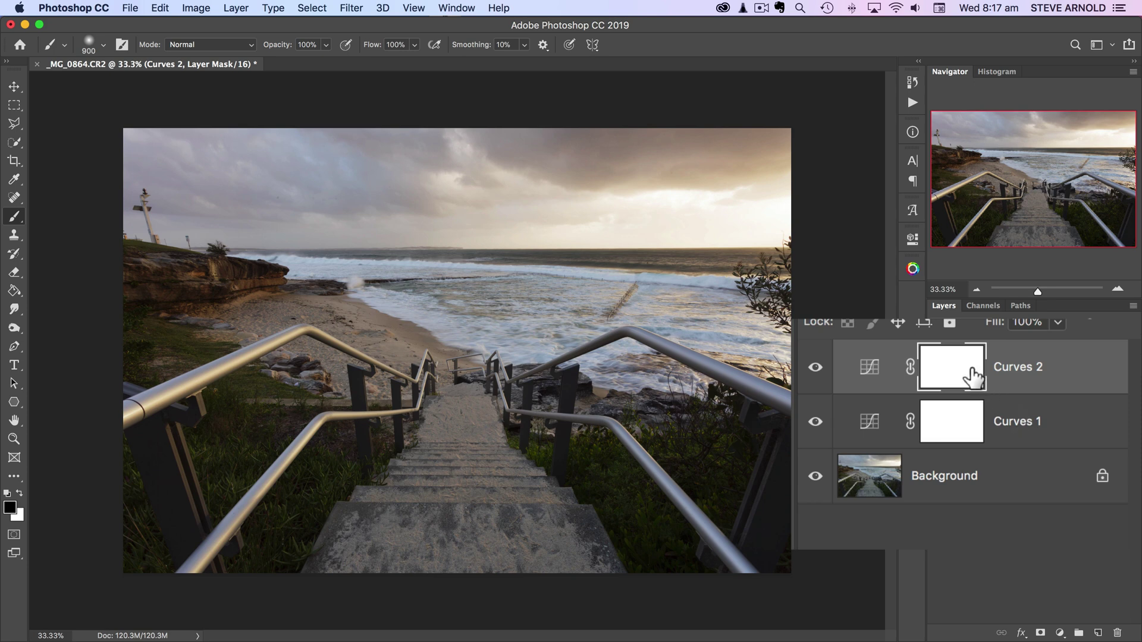
mouse_move(714, 486)
mouse_down()
mouse_move(697, 457)
mouse_move(738, 499)
mouse_move(713, 445)
mouse_move(750, 422)
mouse_move(777, 545)
mouse_move(728, 472)
mouse_move(722, 520)
mouse_move(516, 455)
mouse_move(532, 442)
mouse_move(605, 481)
mouse_move(696, 555)
mouse_move(705, 580)
mouse_move(689, 576)
mouse_move(759, 555)
mouse_up()
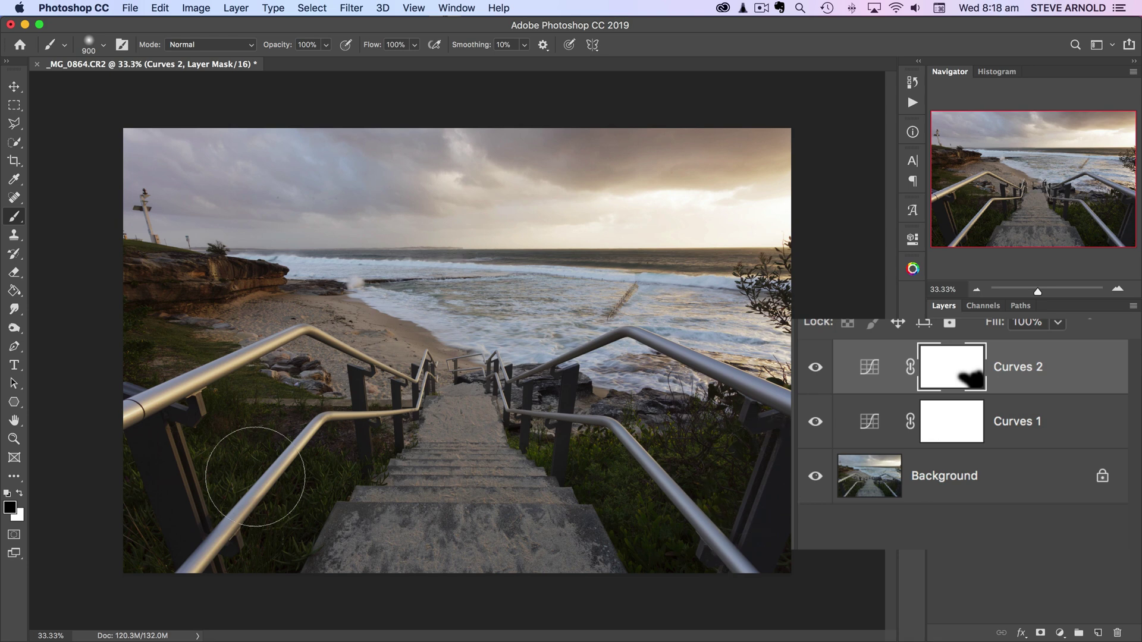
mouse_move(195, 567)
mouse_down()
mouse_move(265, 443)
mouse_move(217, 446)
mouse_move(111, 521)
mouse_move(233, 429)
mouse_move(79, 527)
mouse_move(313, 422)
mouse_move(93, 547)
mouse_move(303, 489)
mouse_move(220, 557)
mouse_up()
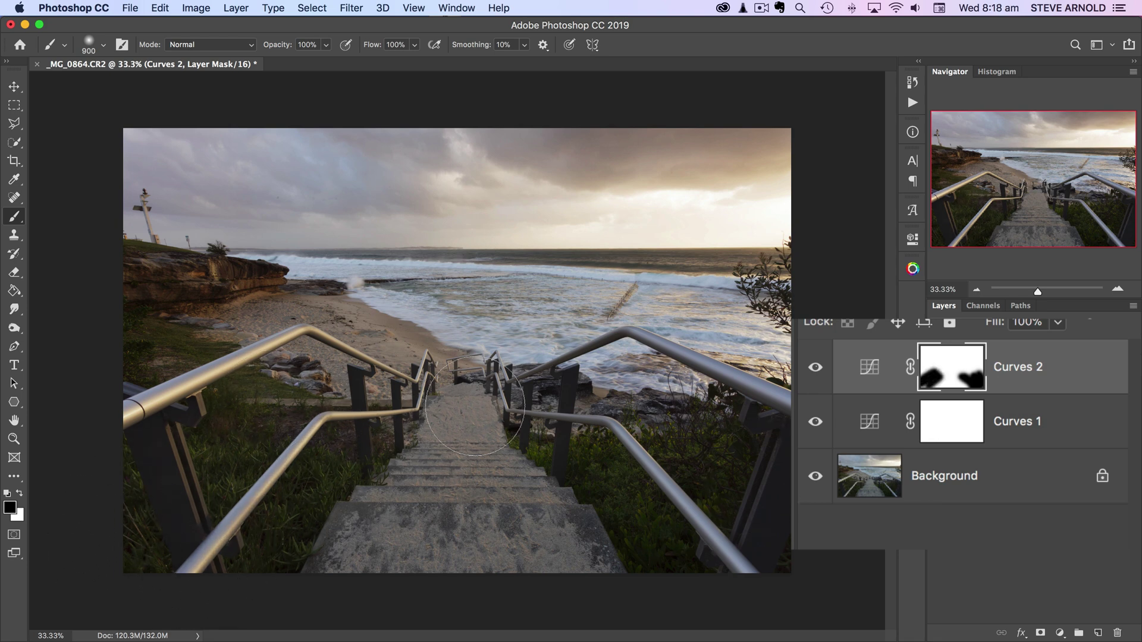
mouse_move(371, 555)
mouse_down()
mouse_move(514, 537)
mouse_move(458, 424)
mouse_move(617, 548)
mouse_move(482, 427)
mouse_up()
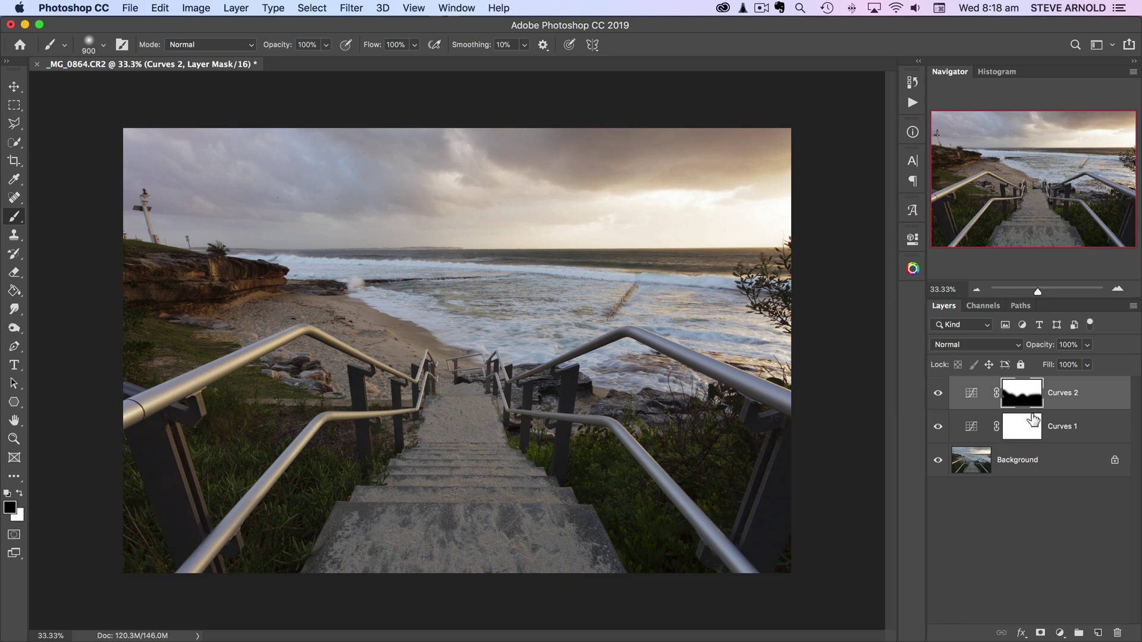
- Toggle Curves 2 repeatedly to compare the sky, ending with it visible
click(939, 394)
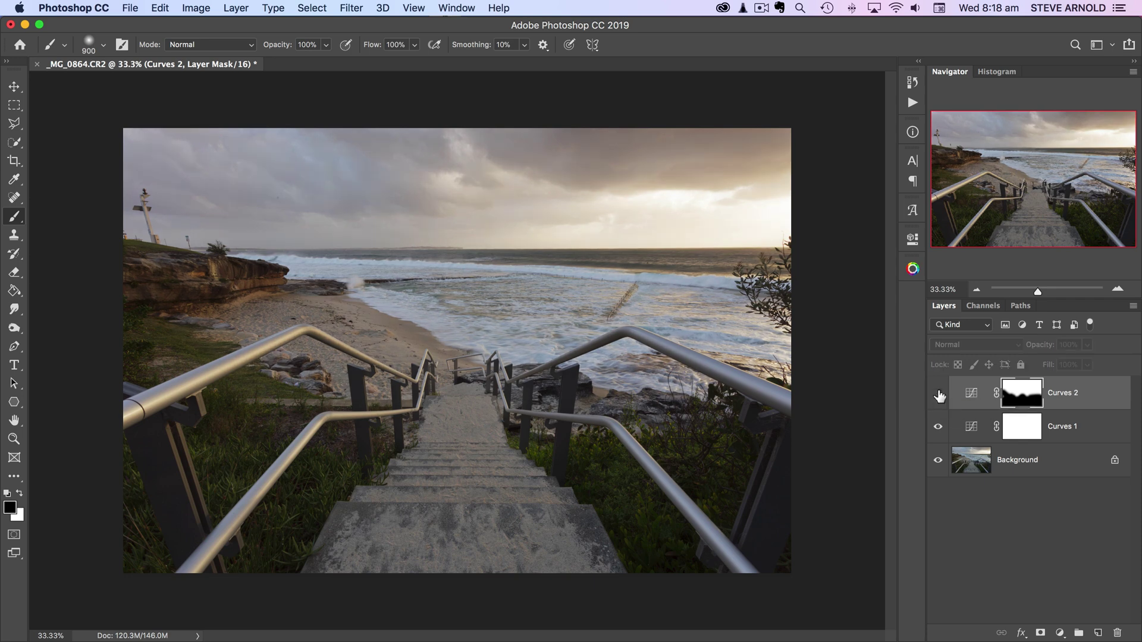
click(938, 393)
click(939, 394)
click(939, 394)
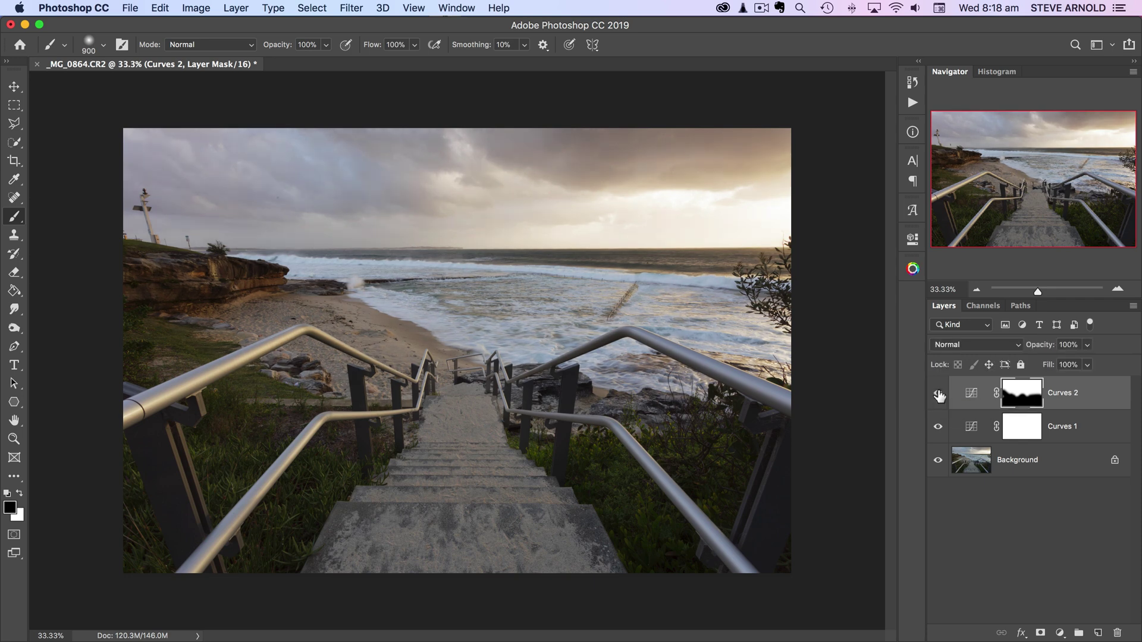
click(939, 394)
click(938, 393)
click(938, 394)
click(939, 394)
click(939, 394)
click(938, 394)
click(939, 393)
click(938, 394)
- Add Curves 3 with lifted highlights and lowered shadows for an S-curve
click(1060, 633)
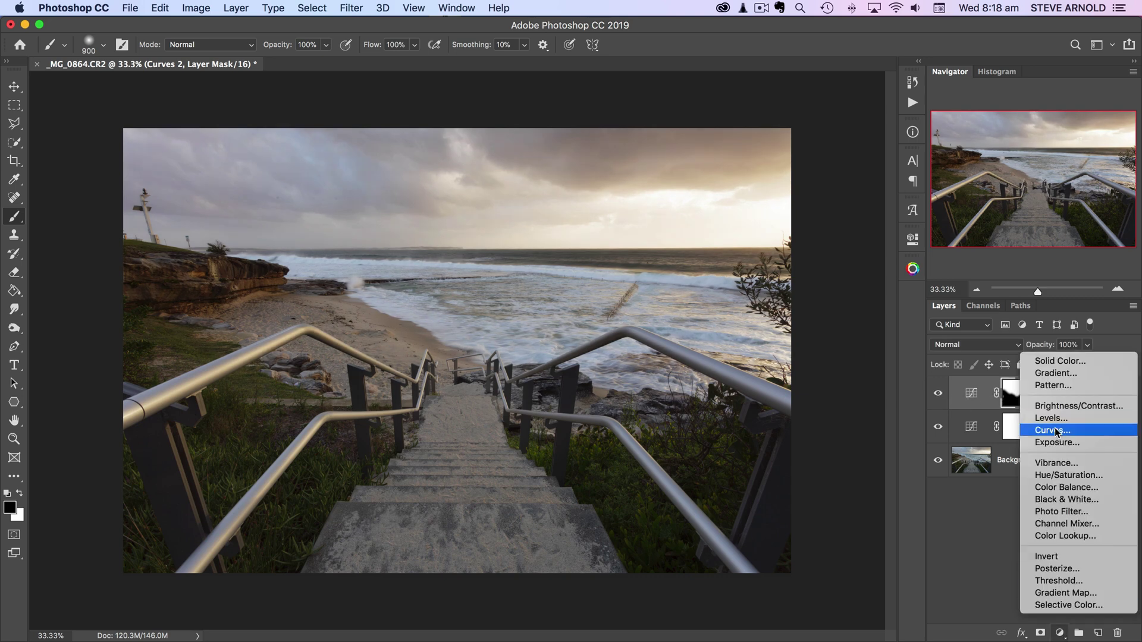
click(1060, 430)
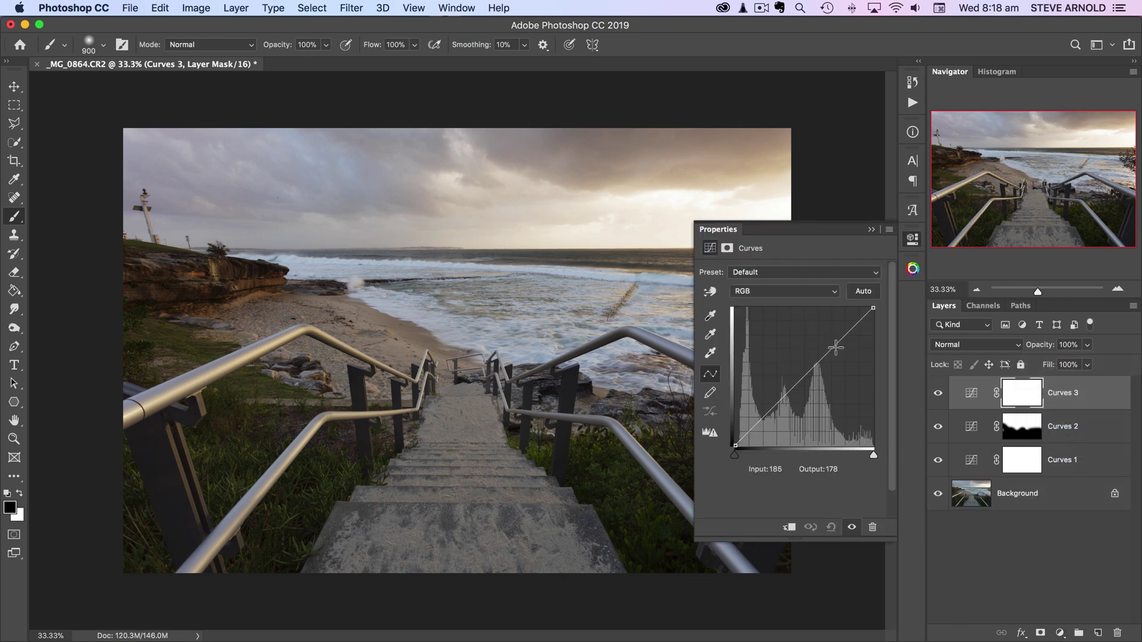
drag(836, 344, 836, 339)
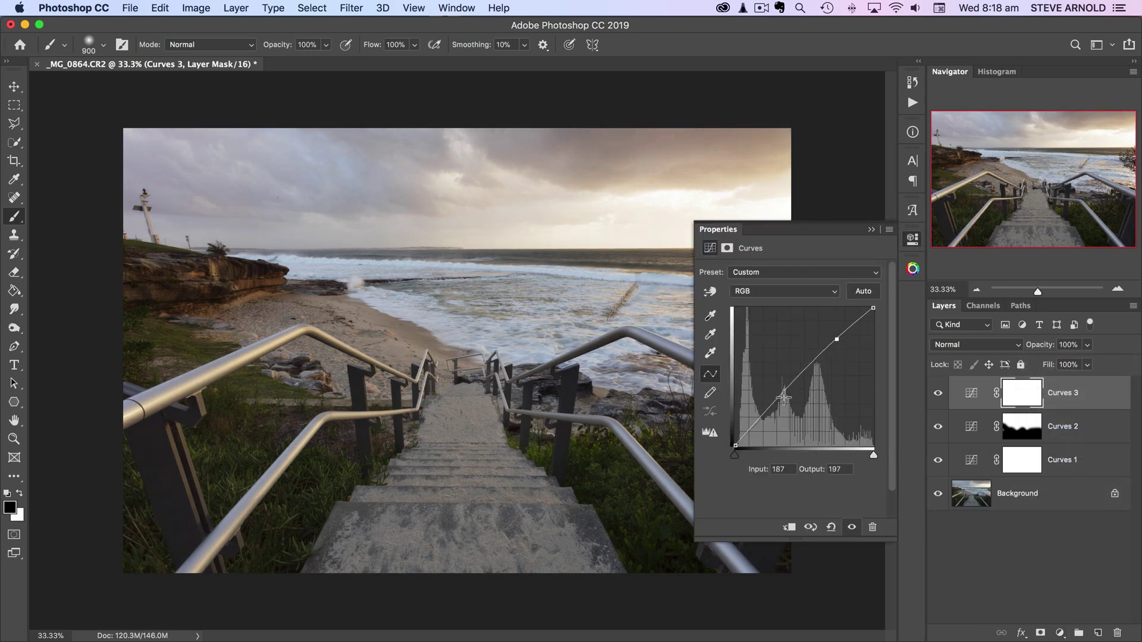
drag(784, 398, 785, 404)
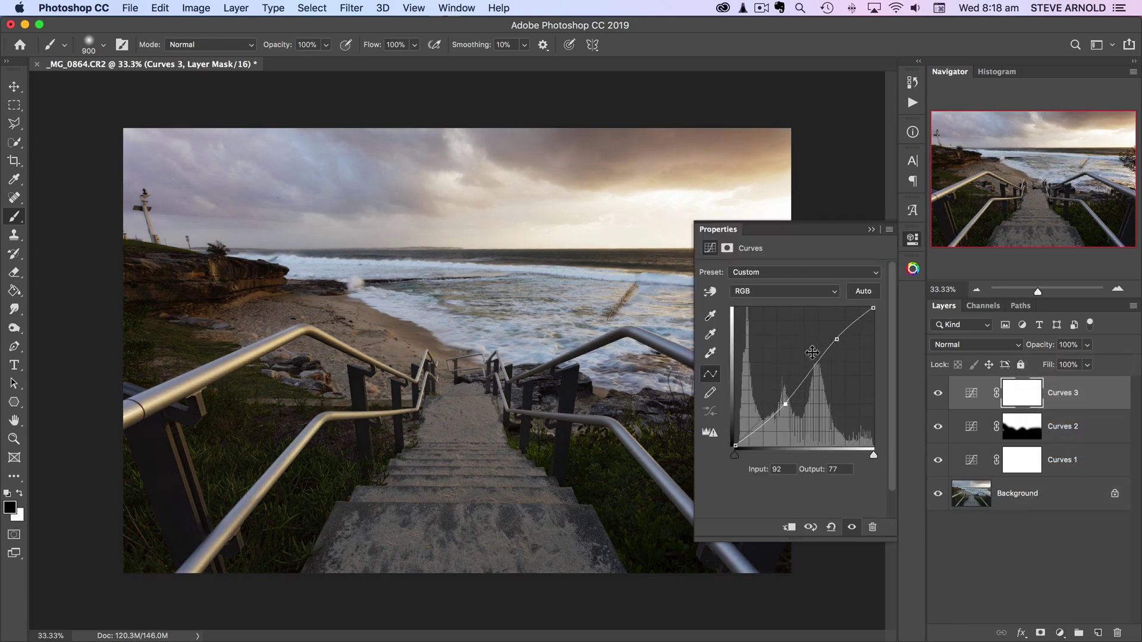
click(837, 338)
click(915, 239)
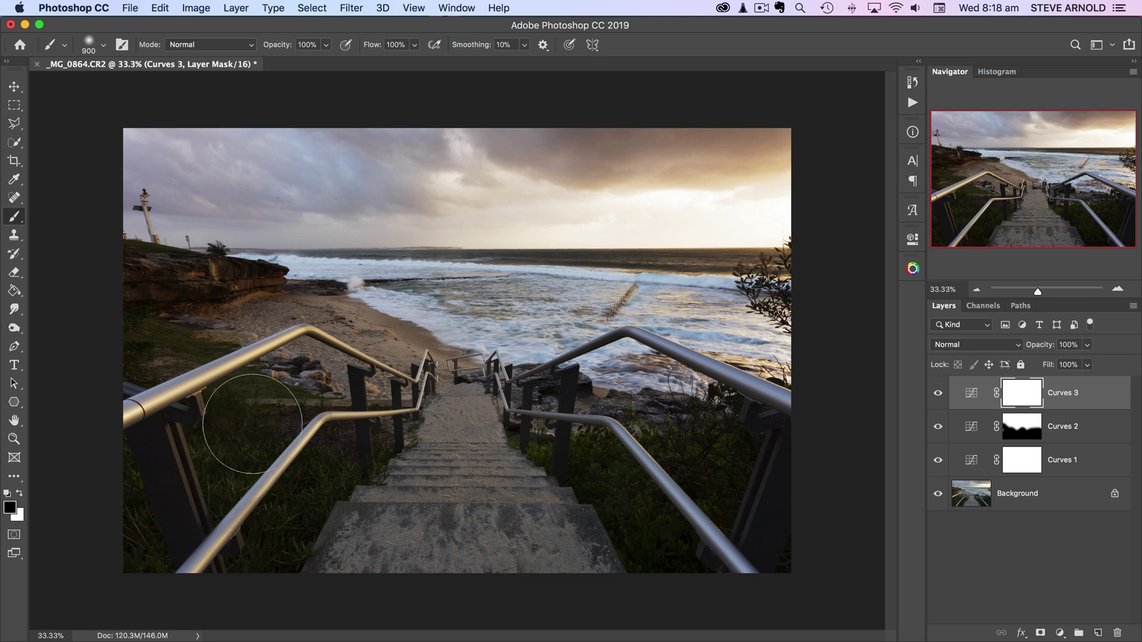
- Paint Curves 3's mask black over the grass, right railing, stairs and beach
drag(242, 429, 166, 472)
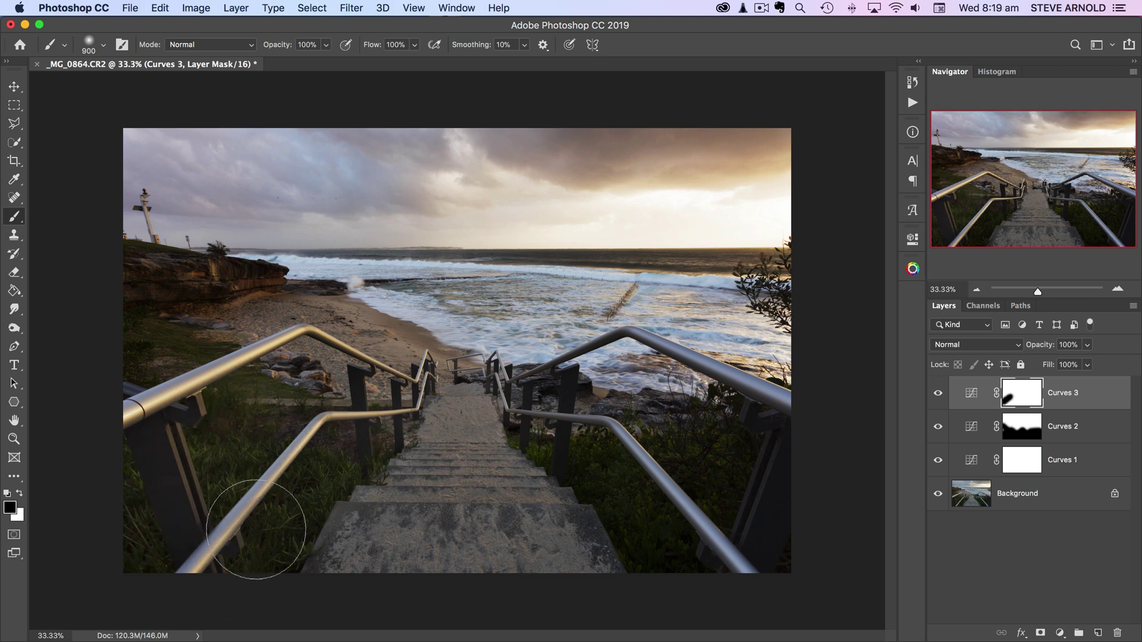
drag(255, 529, 163, 504)
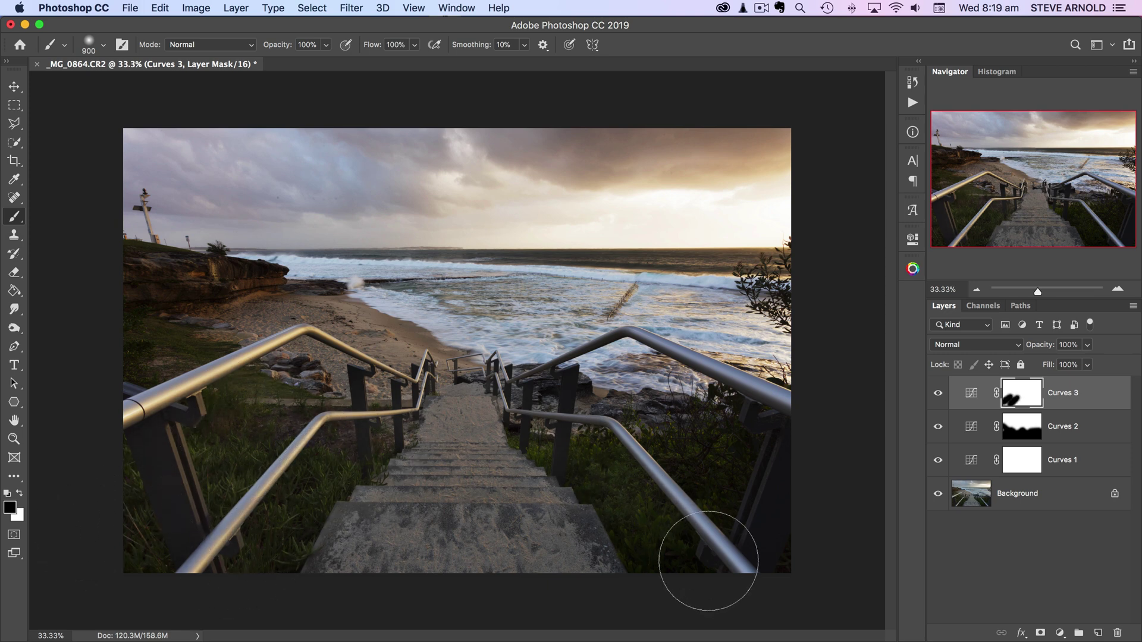
mouse_move(714, 523)
mouse_down()
mouse_move(780, 472)
mouse_move(766, 417)
mouse_up()
drag(300, 523, 465, 423)
drag(604, 548, 627, 558)
drag(587, 510, 173, 309)
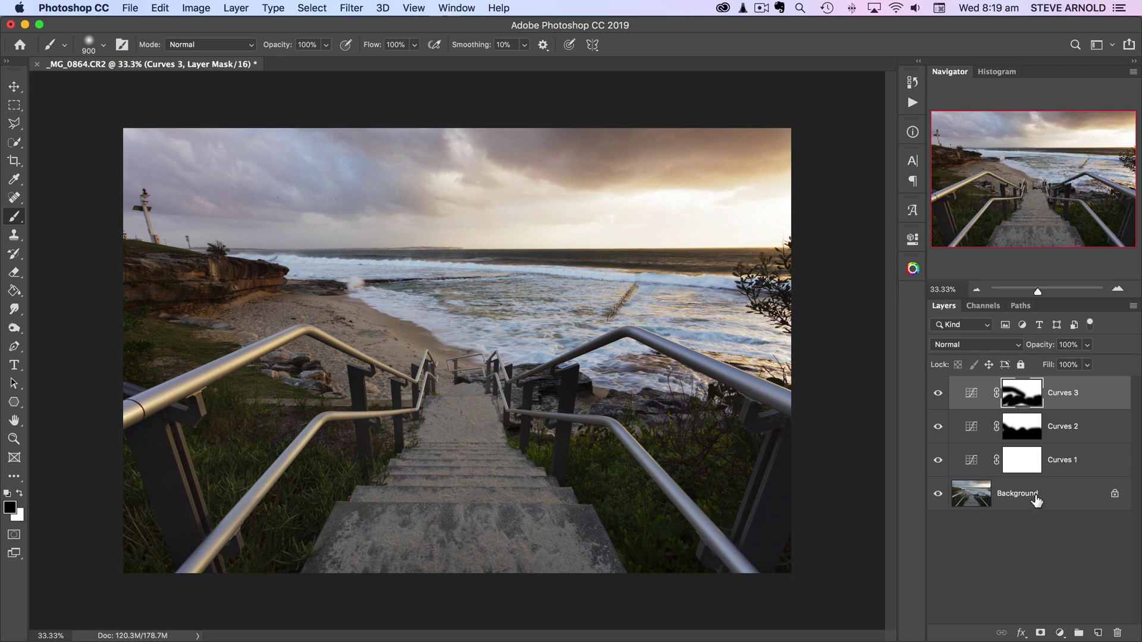
- Add Curves 4 and lift its midtones from input 123 to output 146
click(1060, 632)
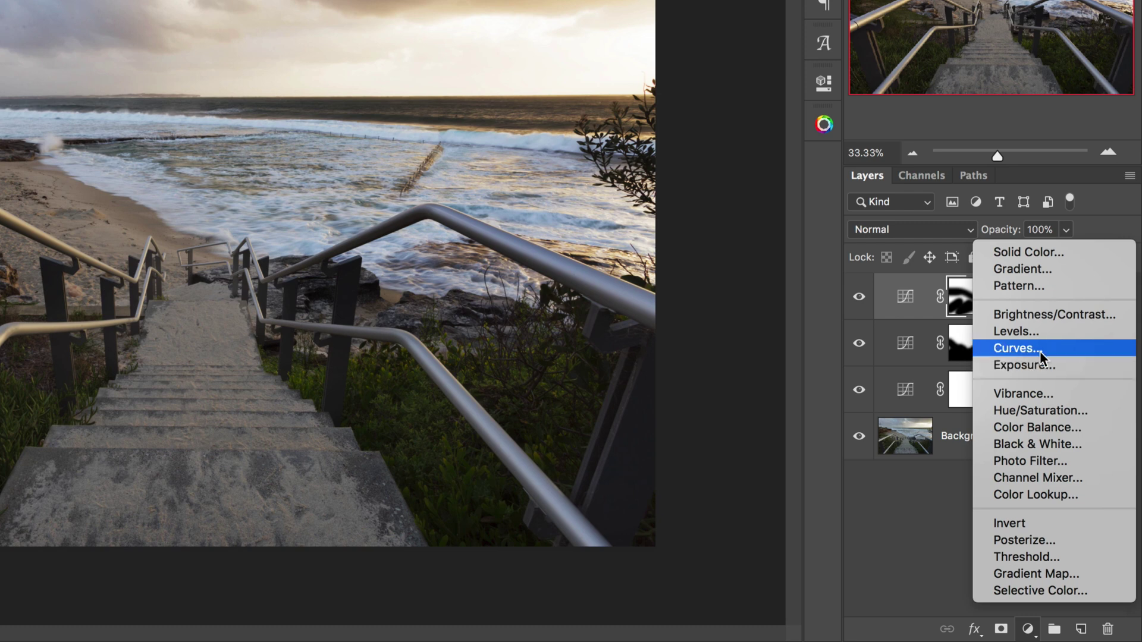
click(1040, 349)
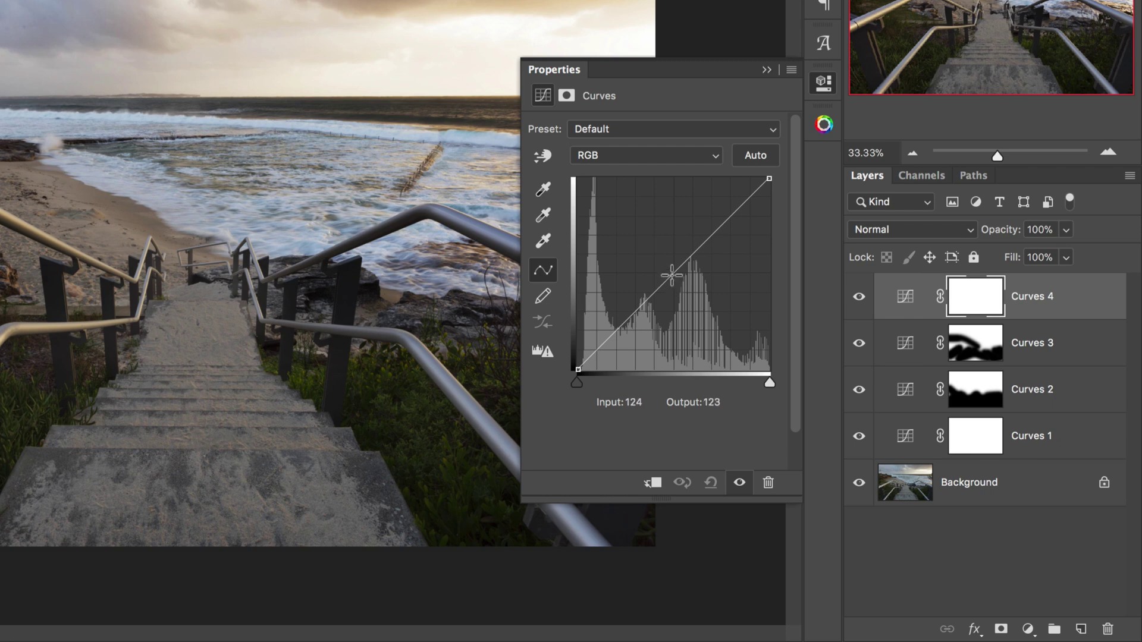
drag(671, 277, 670, 260)
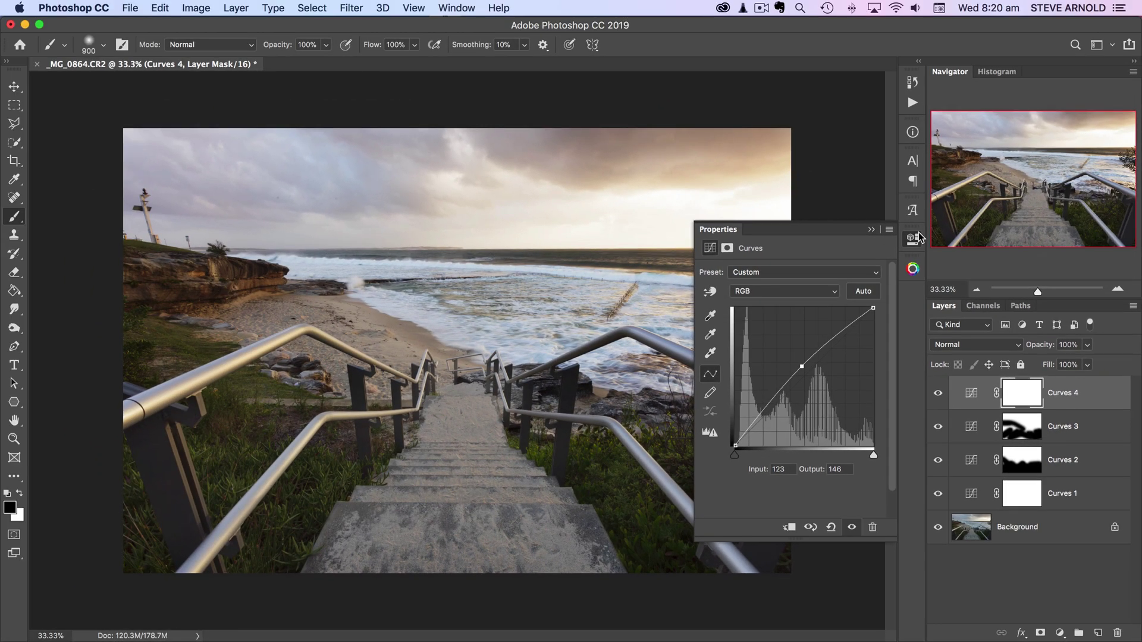
click(913, 239)
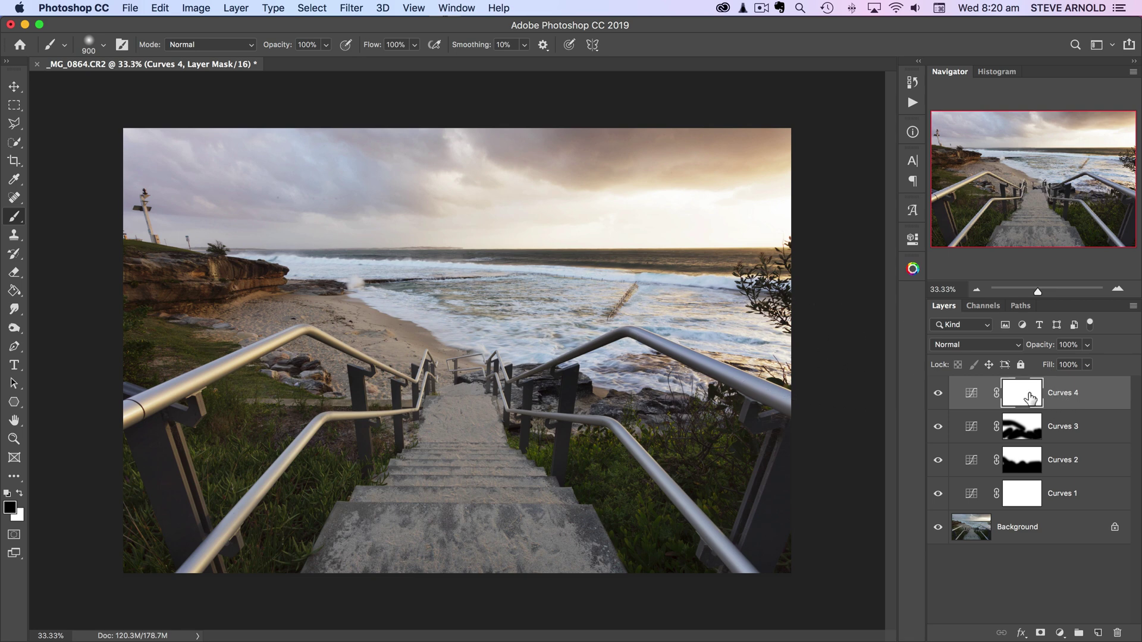
- Invert the Curves 4 mask and set a white, size-300 brush at 31% opacity
key(super+i)
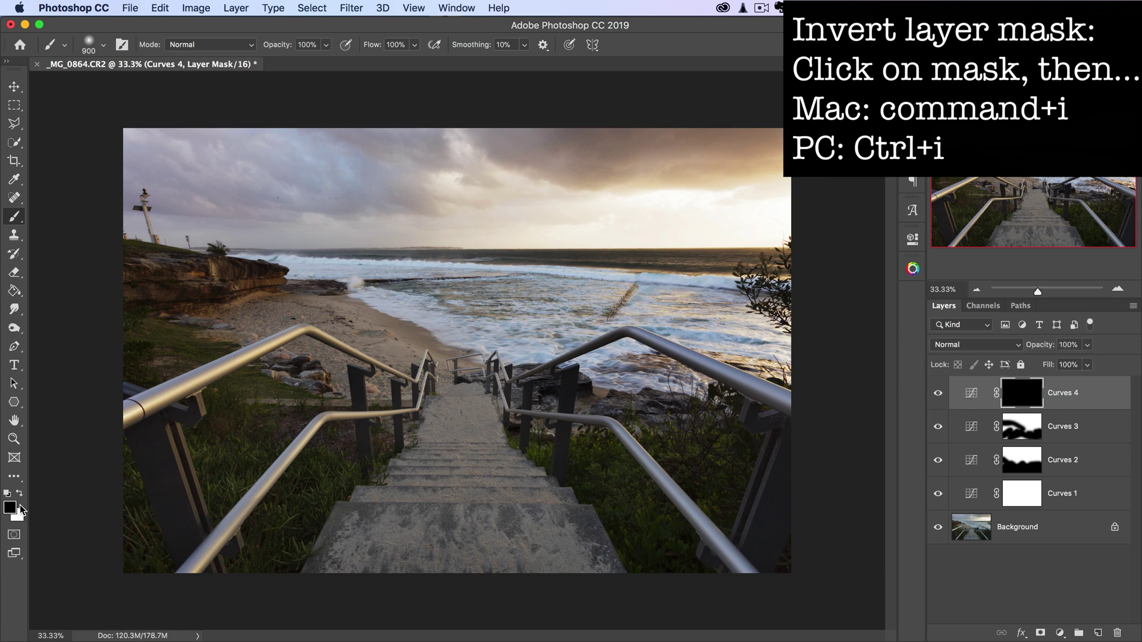
click(20, 495)
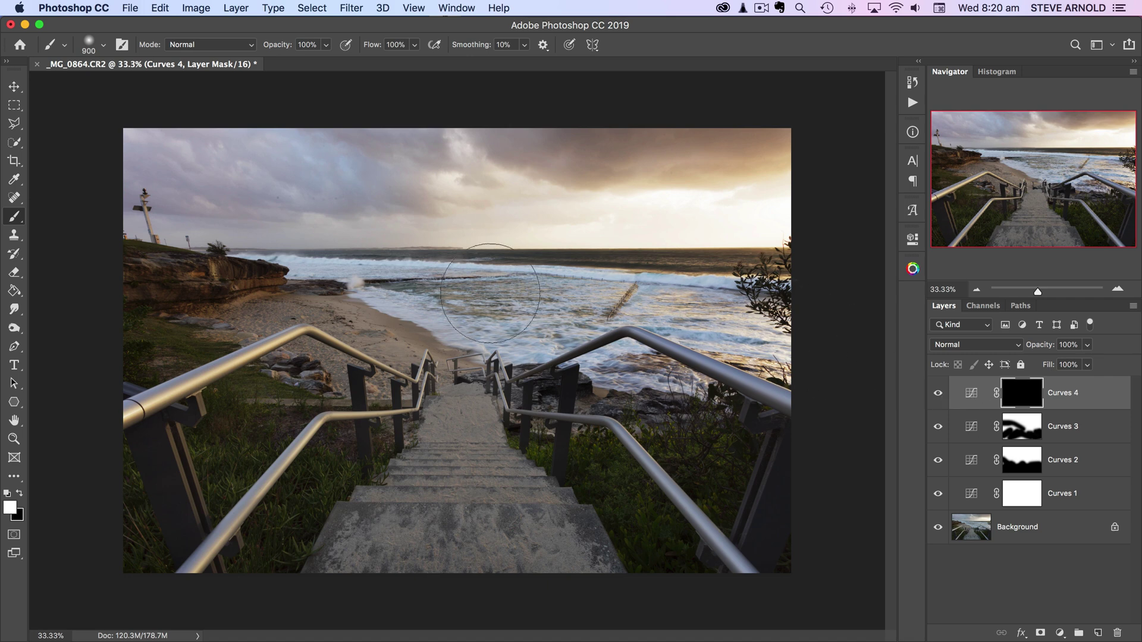
key(bracketleft)
key(bracketleft)
key(bracketleft)
key(bracketleft)
key(bracketleft)
key(bracketleft)
drag(285, 46, 220, 65)
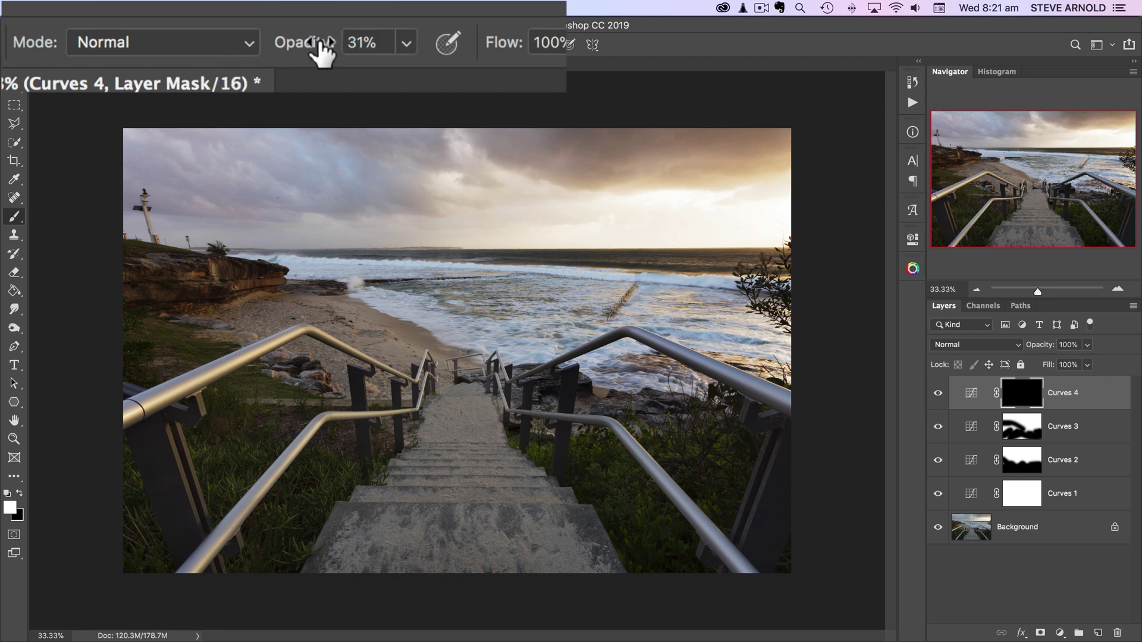
key(bracketright)
key(bracketright)
key(bracketleft)
- Paint the brightening back onto the sea, then toggle Curves 4 to compare
mouse_move(489, 244)
mouse_down()
mouse_move(755, 316)
mouse_move(642, 294)
mouse_move(277, 268)
mouse_move(461, 301)
mouse_move(383, 291)
mouse_move(502, 329)
mouse_move(486, 323)
mouse_move(578, 335)
mouse_move(495, 329)
mouse_move(612, 300)
mouse_up()
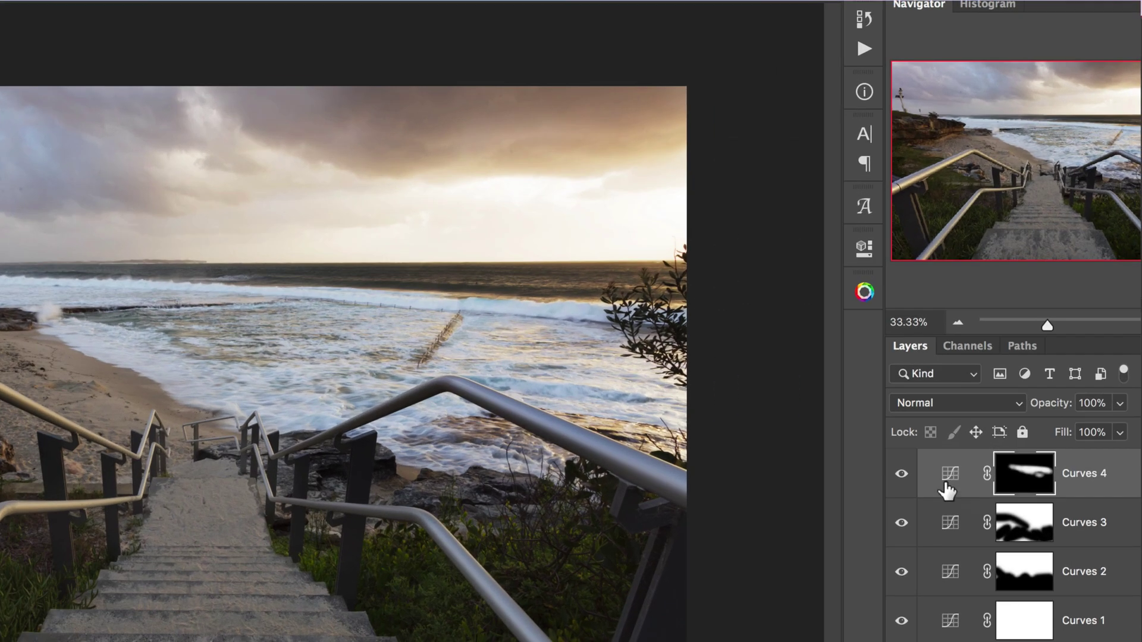
click(938, 393)
click(938, 393)
click(899, 476)
click(900, 476)
click(899, 475)
click(899, 476)
click(900, 475)
click(900, 476)
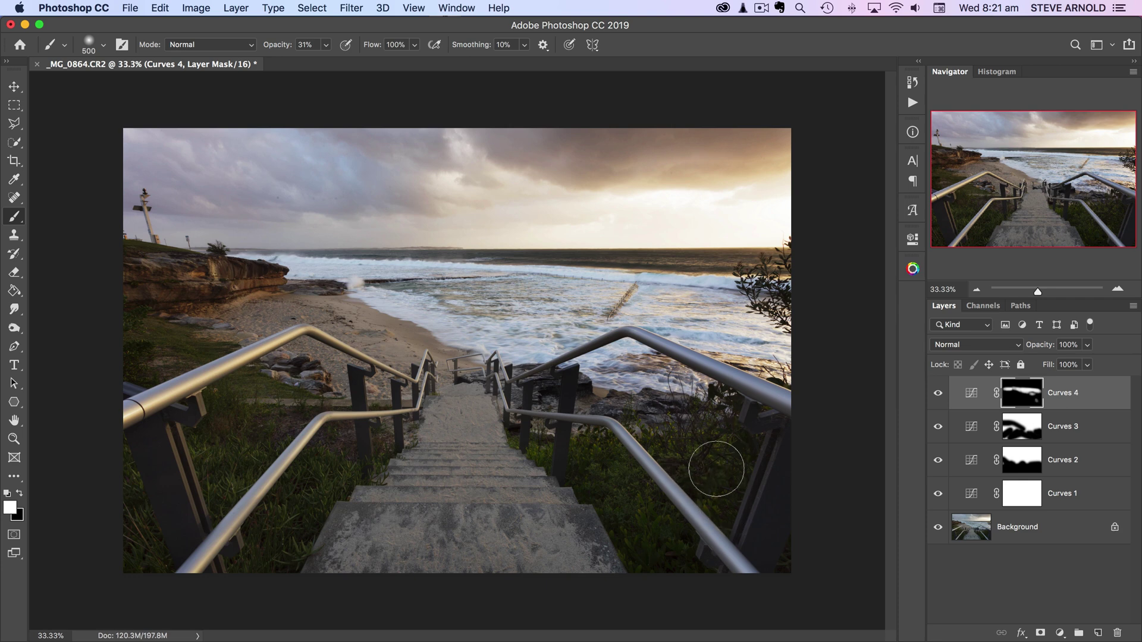
- Add a Curves 5 layer that darkens the photo, mapping input 132 to output 102
click(938, 397)
click(938, 397)
click(1059, 632)
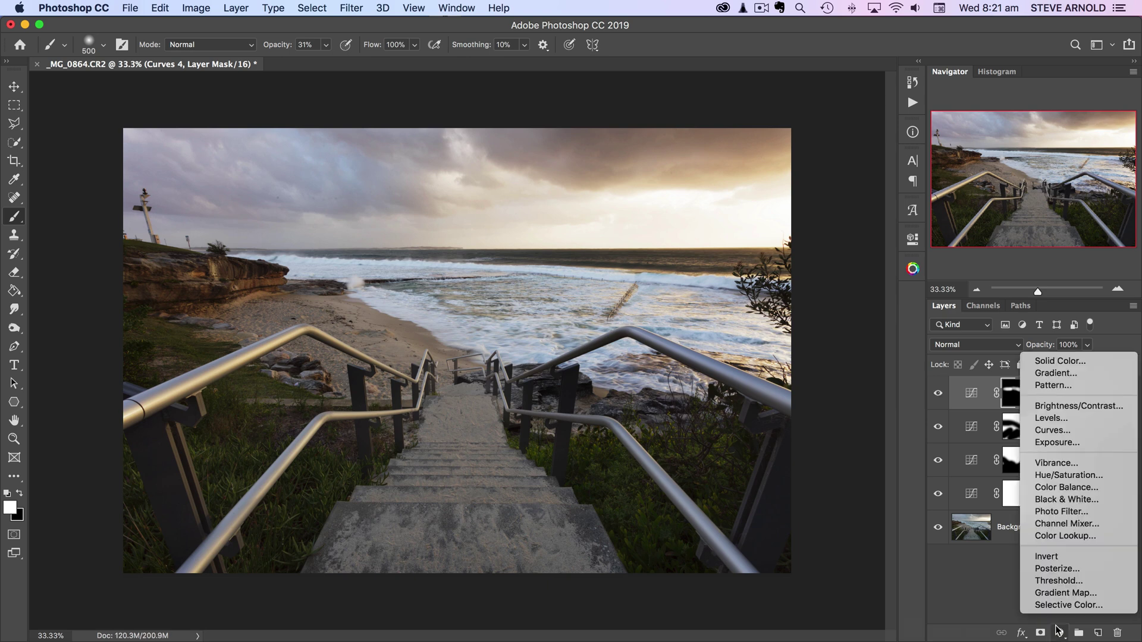
click(1083, 433)
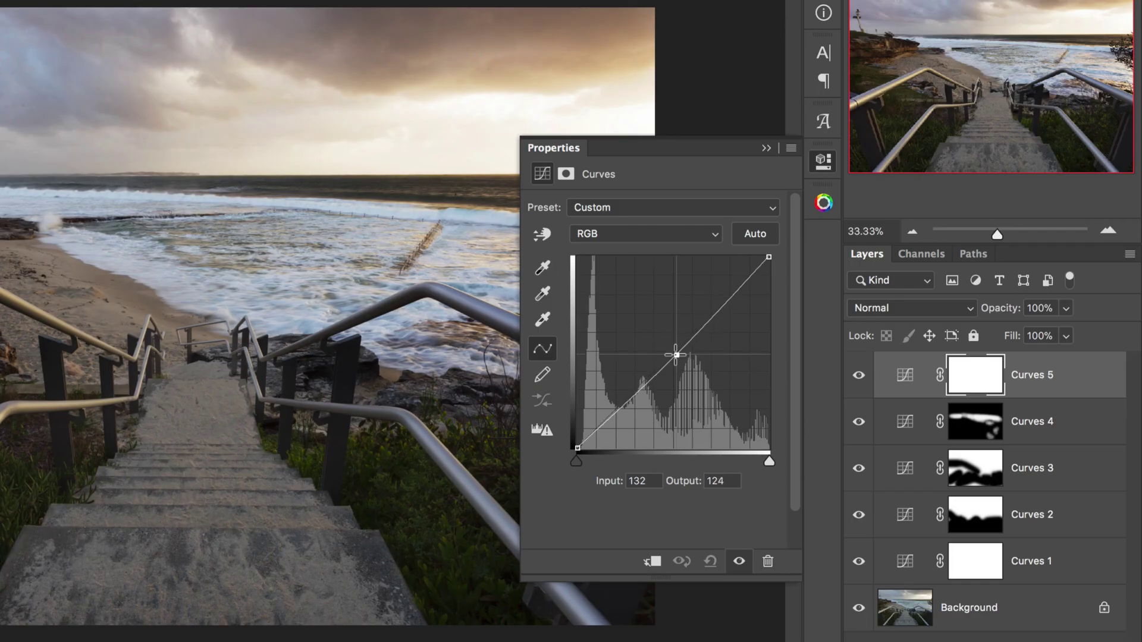
drag(806, 373, 806, 386)
drag(676, 366, 677, 372)
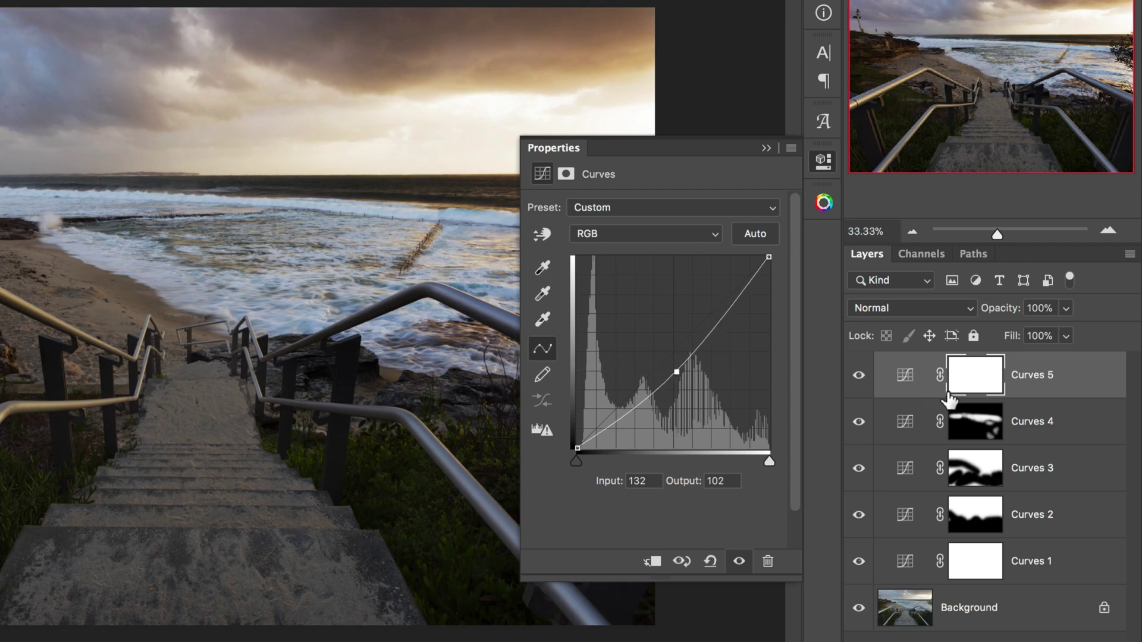
click(827, 162)
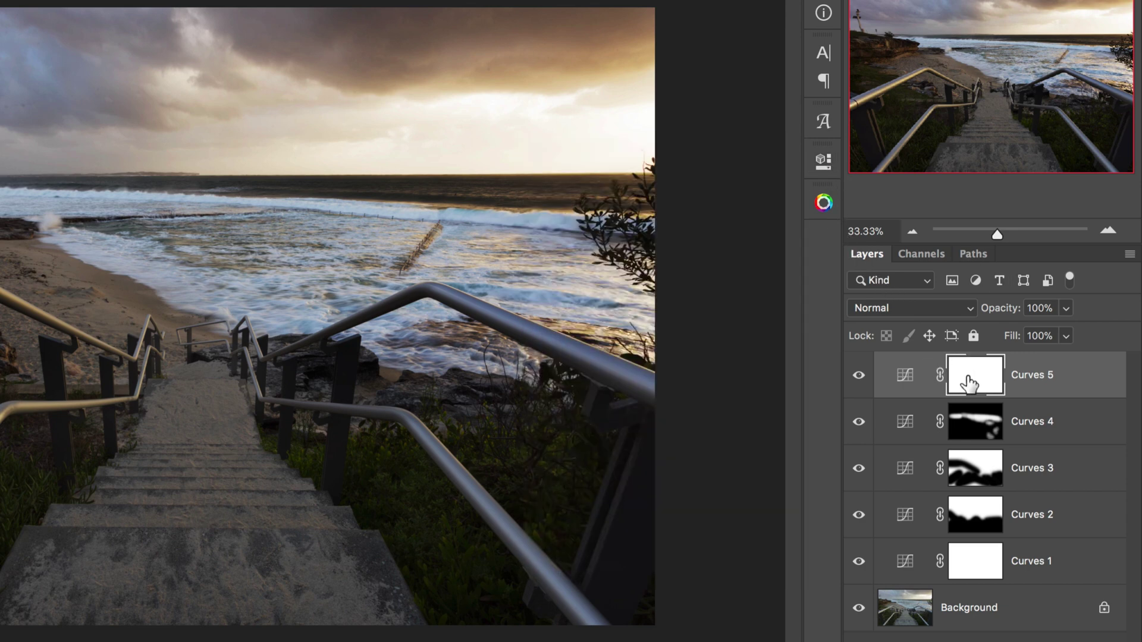
- Invert the Curves 5 mask to black and paint white with an 800 brush across the upper sky
drag(967, 377, 970, 378)
key(super+i)
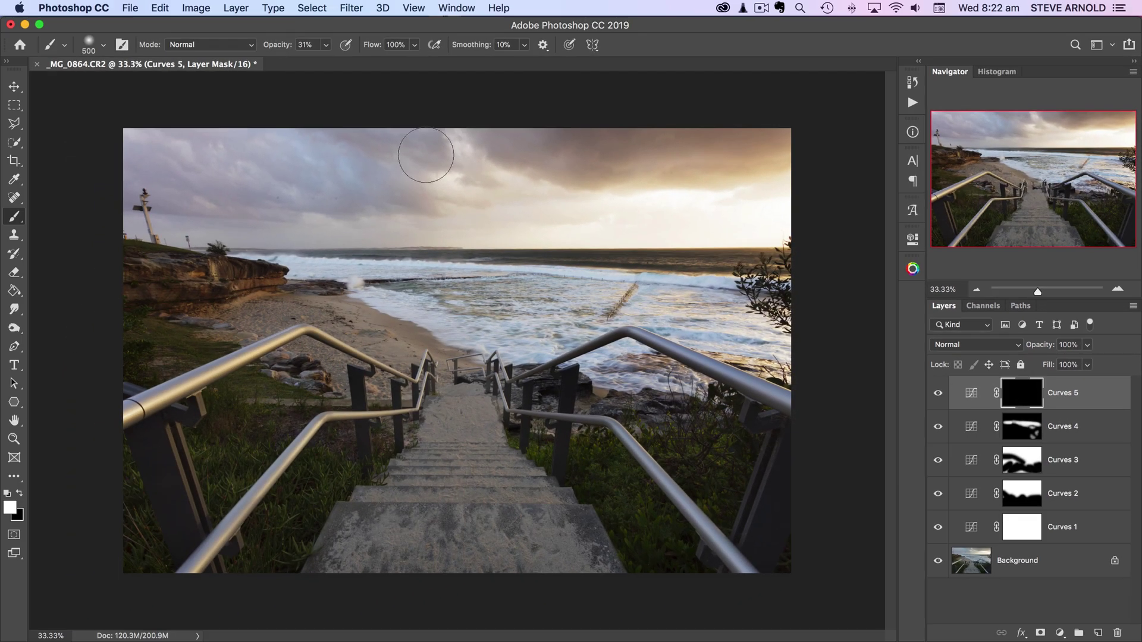
key(bracketright)
key(bracketright)
key(bracketright)
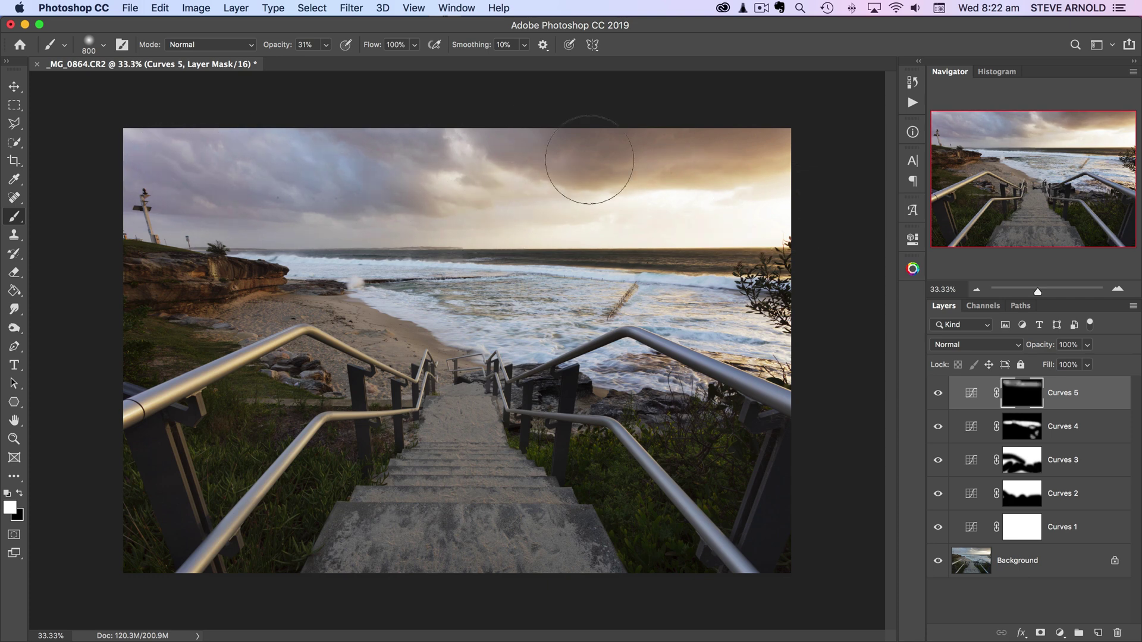
mouse_move(727, 156)
mouse_down()
mouse_move(97, 151)
mouse_move(377, 166)
mouse_move(184, 197)
mouse_up()
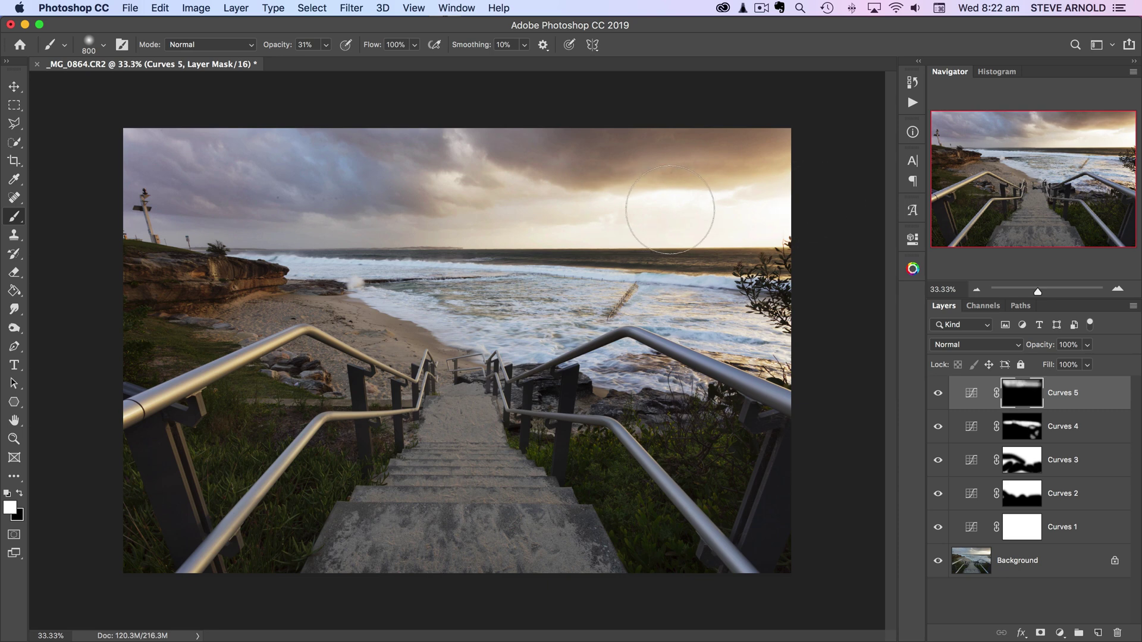
drag(141, 165, 714, 212)
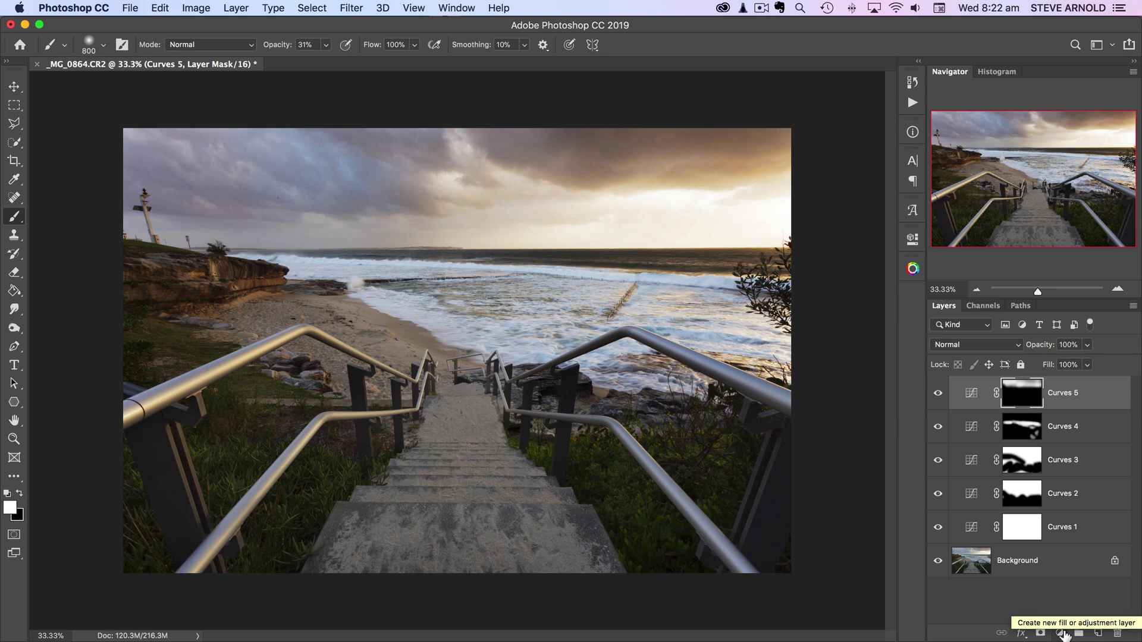
- Add a Curves 6 layer with lowered midtones and the black point output raised to 5
click(1062, 633)
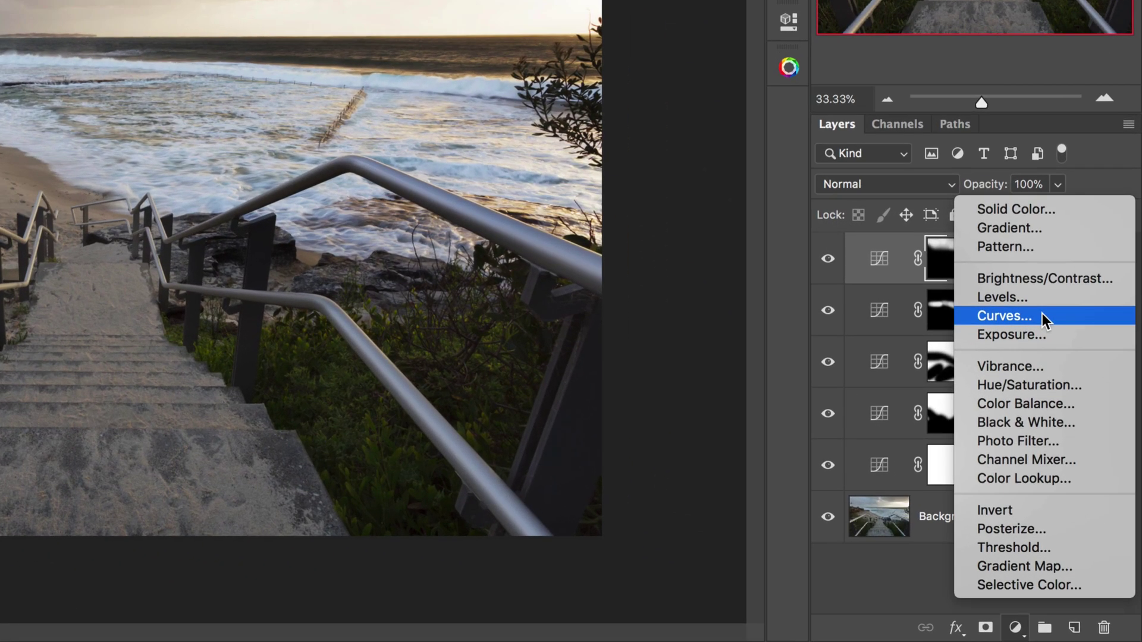
click(1042, 315)
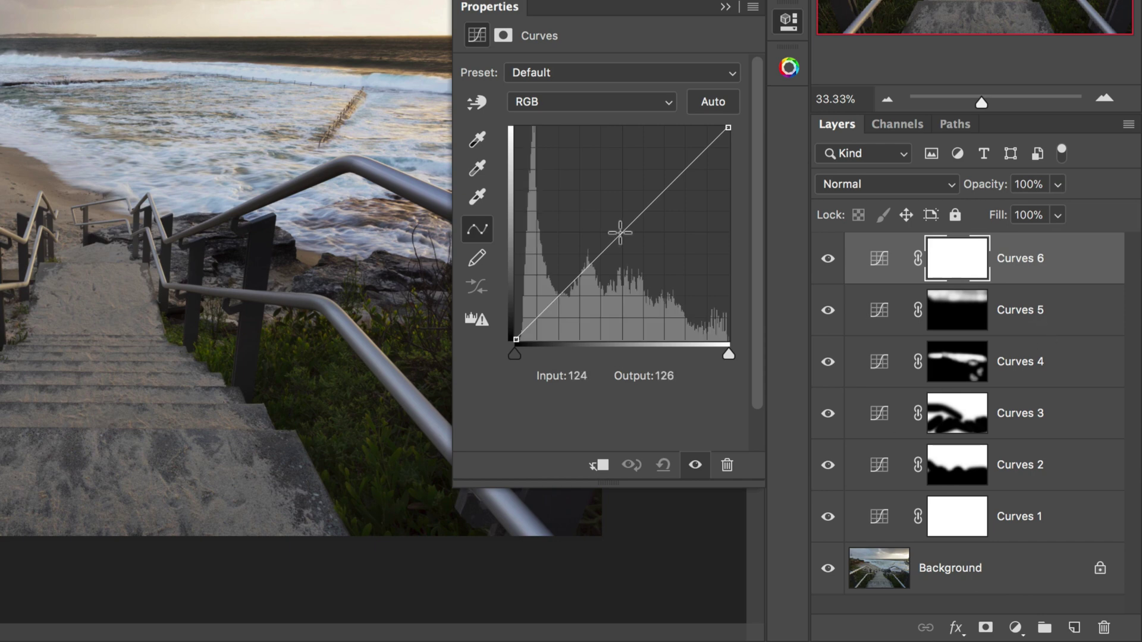
drag(619, 233, 619, 250)
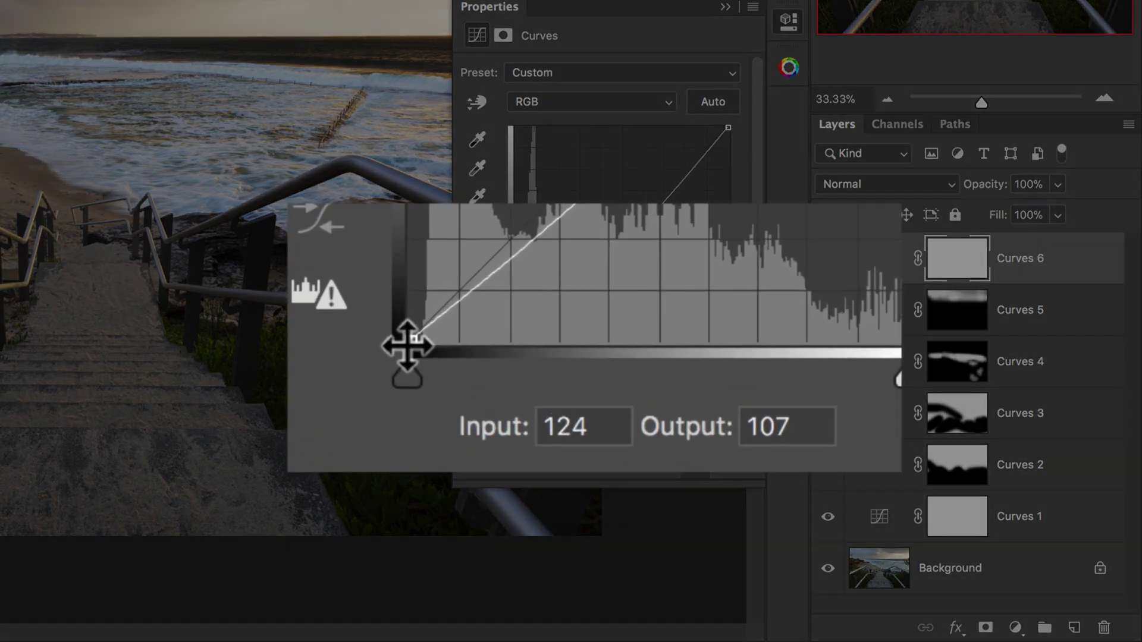
click(515, 342)
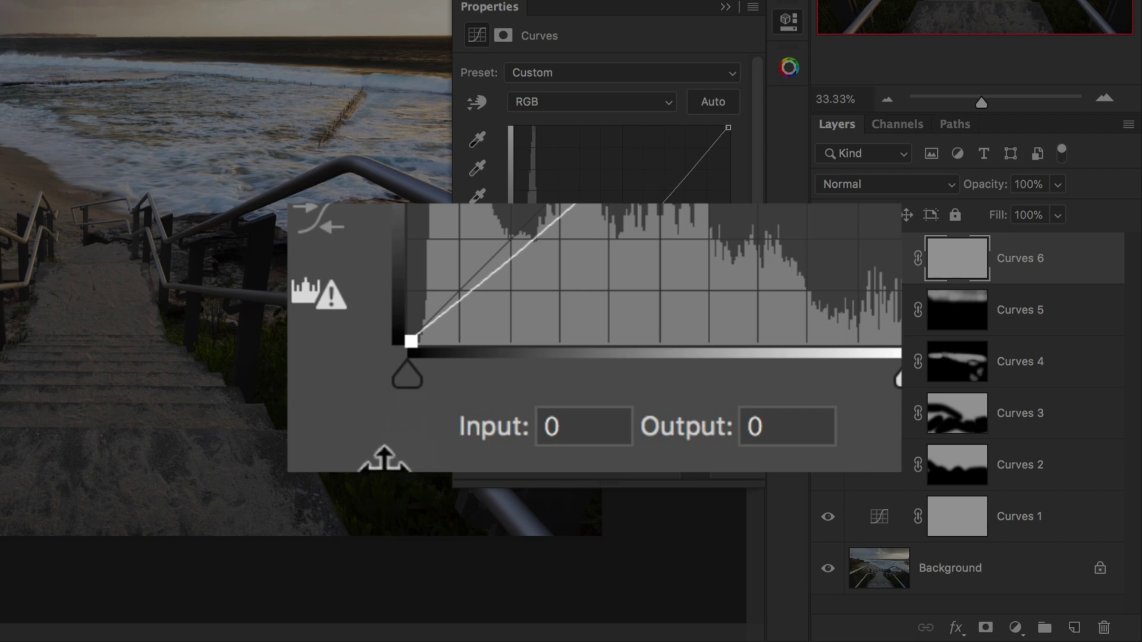
key(Up)
key(Up)
key(Up)
key(Up)
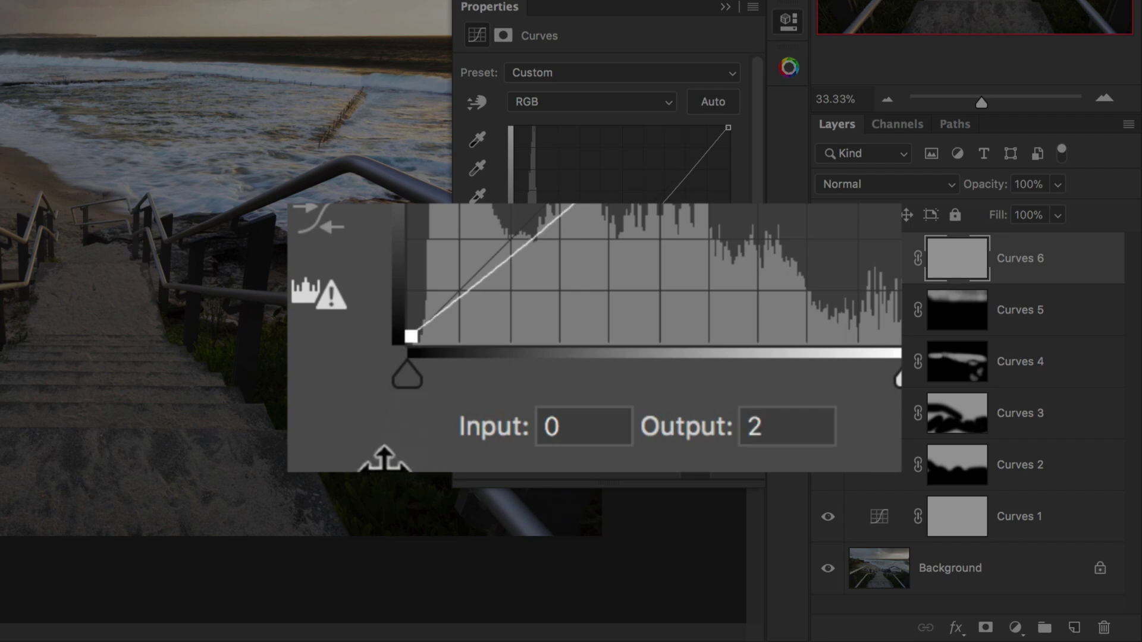
key(Up)
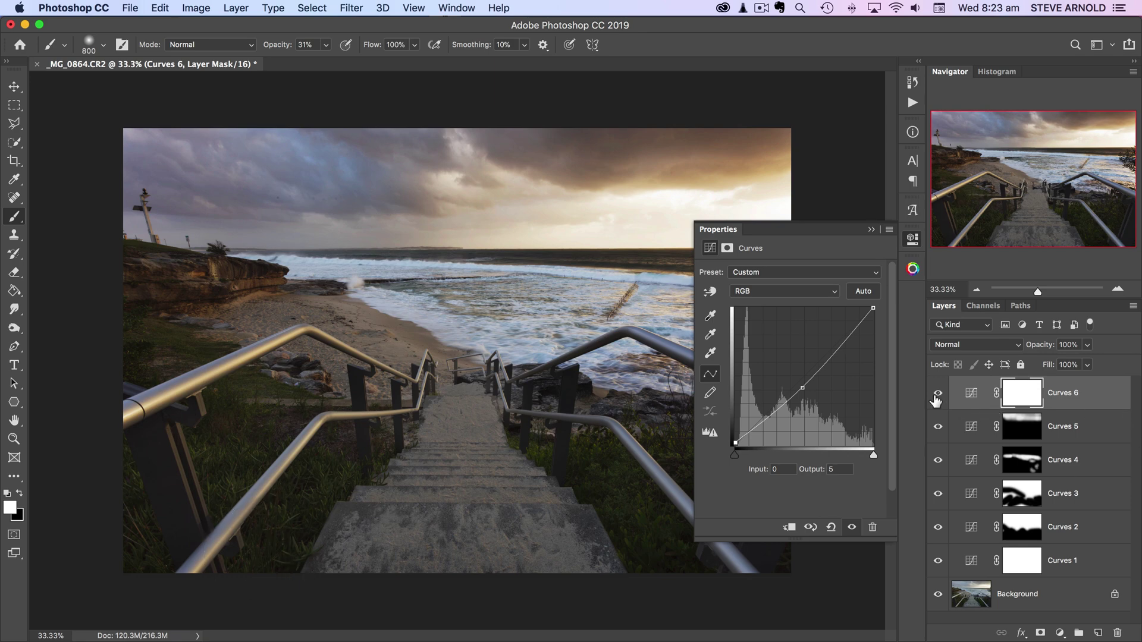
- Compare Curves 6 on and off, then invert its mask to black
click(909, 241)
click(938, 394)
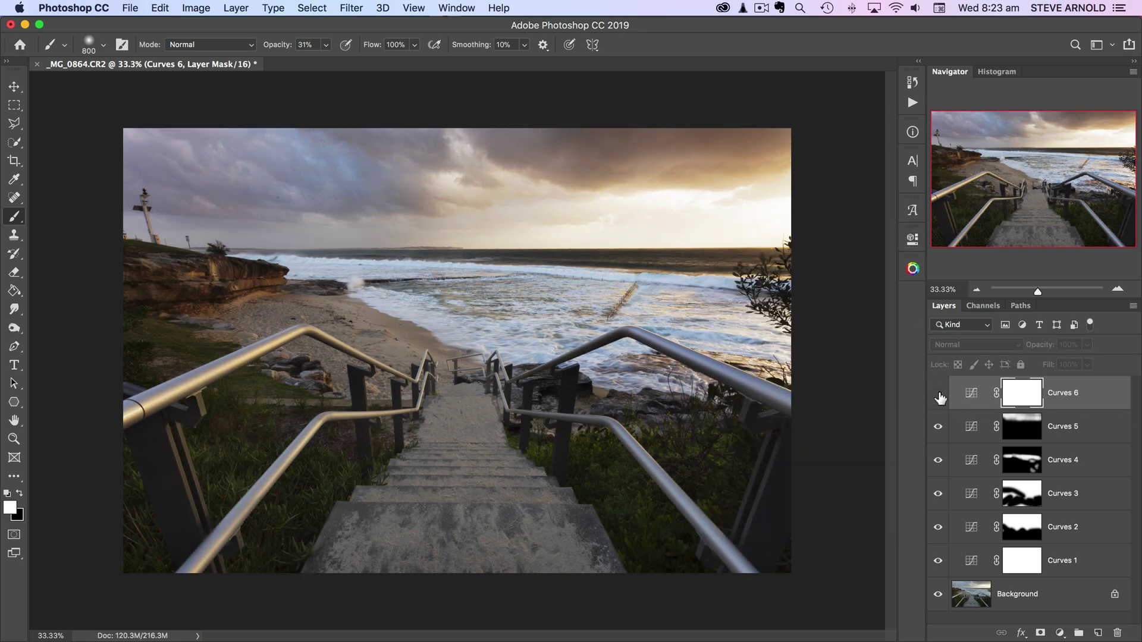
click(938, 395)
click(939, 394)
click(939, 395)
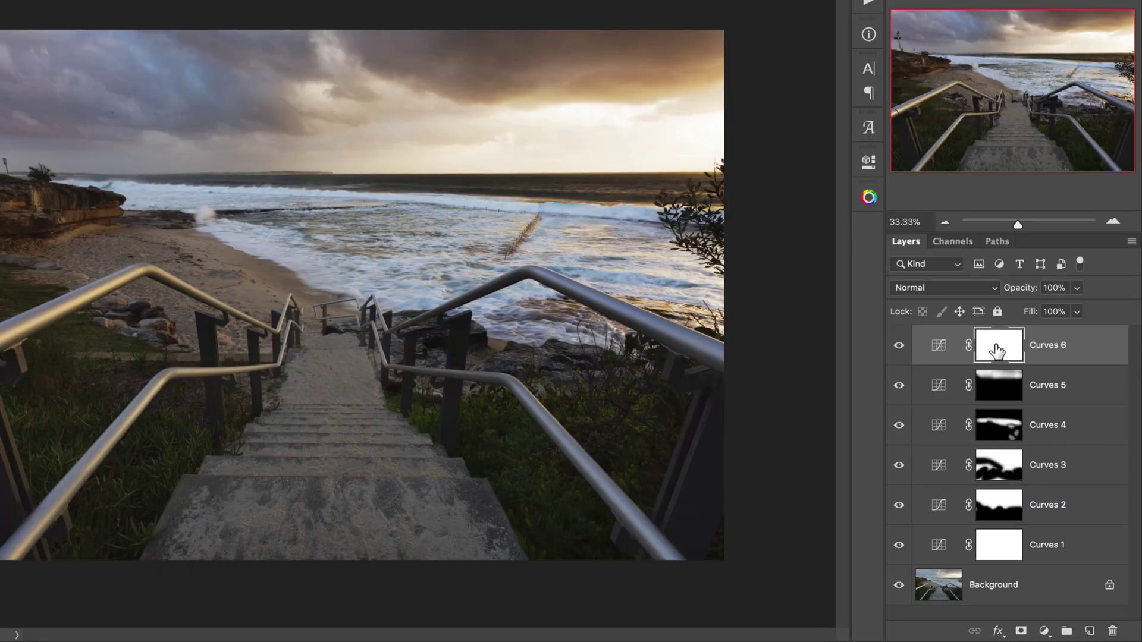
key(ctrl+i)
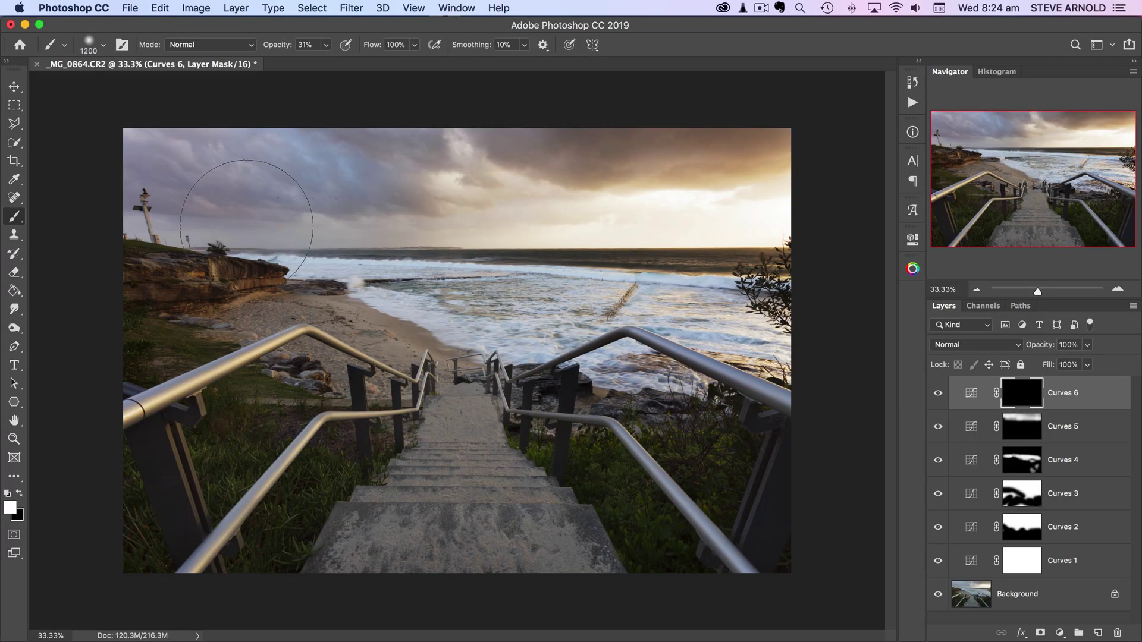
- Paint white with a 2100 brush along the top, bottom and lower-right edges, then reduce the brush to 1300
click(976, 290)
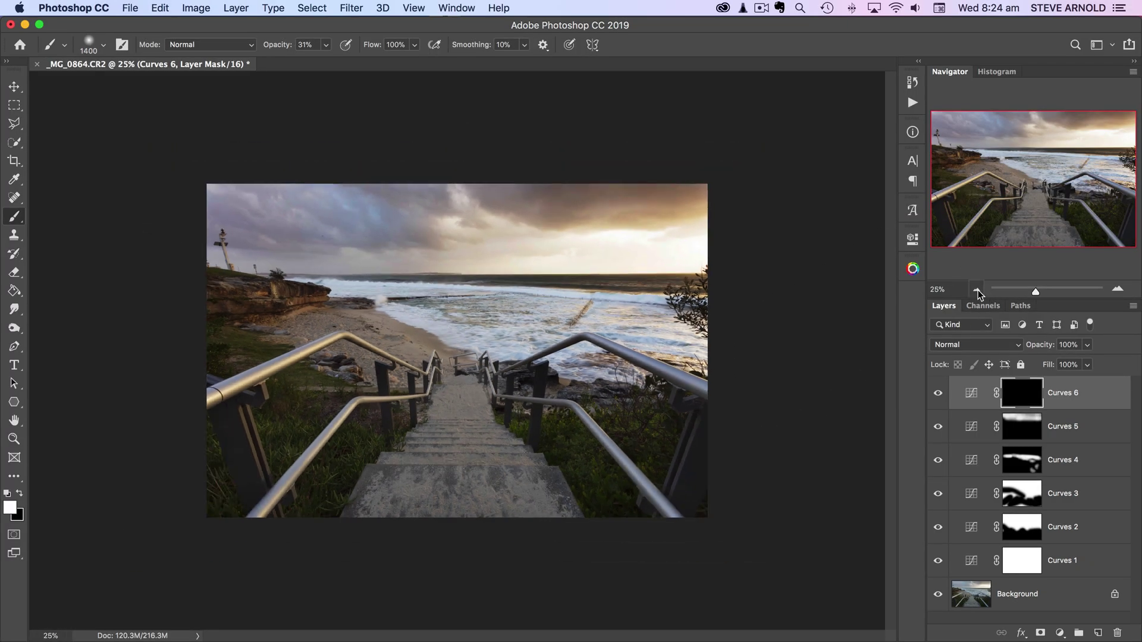
click(977, 290)
key(bracketright)
key(bracketright)
key(bracketright)
key(bracketright)
key(bracketright)
key(bracketright)
key(bracketright)
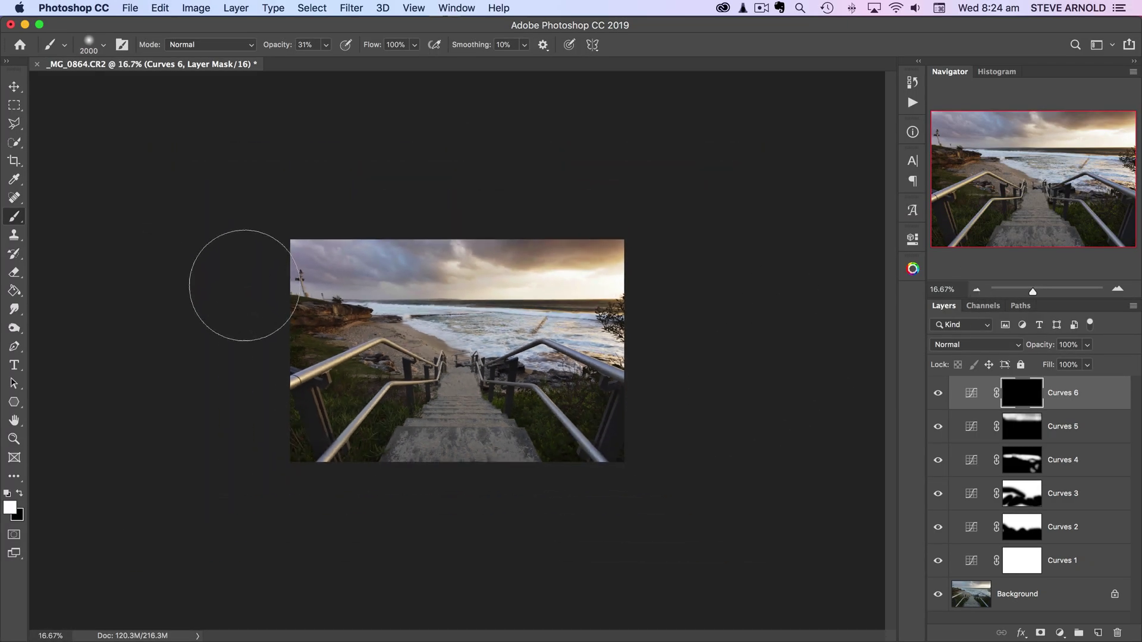
mouse_move(345, 198)
mouse_down()
mouse_move(276, 218)
mouse_move(353, 197)
mouse_move(408, 193)
mouse_move(344, 213)
mouse_move(431, 198)
mouse_up()
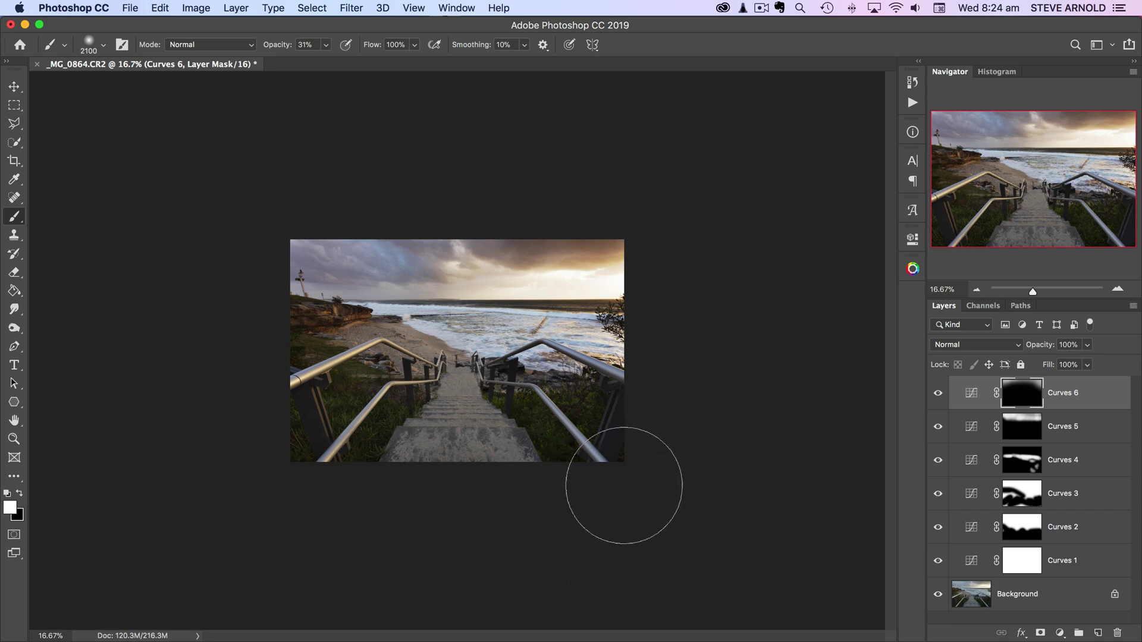
mouse_move(617, 477)
mouse_down()
mouse_move(567, 439)
mouse_move(530, 428)
mouse_up()
mouse_move(530, 484)
mouse_down()
mouse_move(395, 484)
mouse_move(438, 484)
mouse_move(286, 467)
mouse_move(326, 415)
mouse_move(345, 413)
mouse_move(315, 392)
mouse_move(193, 405)
mouse_move(332, 420)
mouse_move(385, 492)
mouse_move(537, 492)
mouse_move(624, 464)
mouse_up()
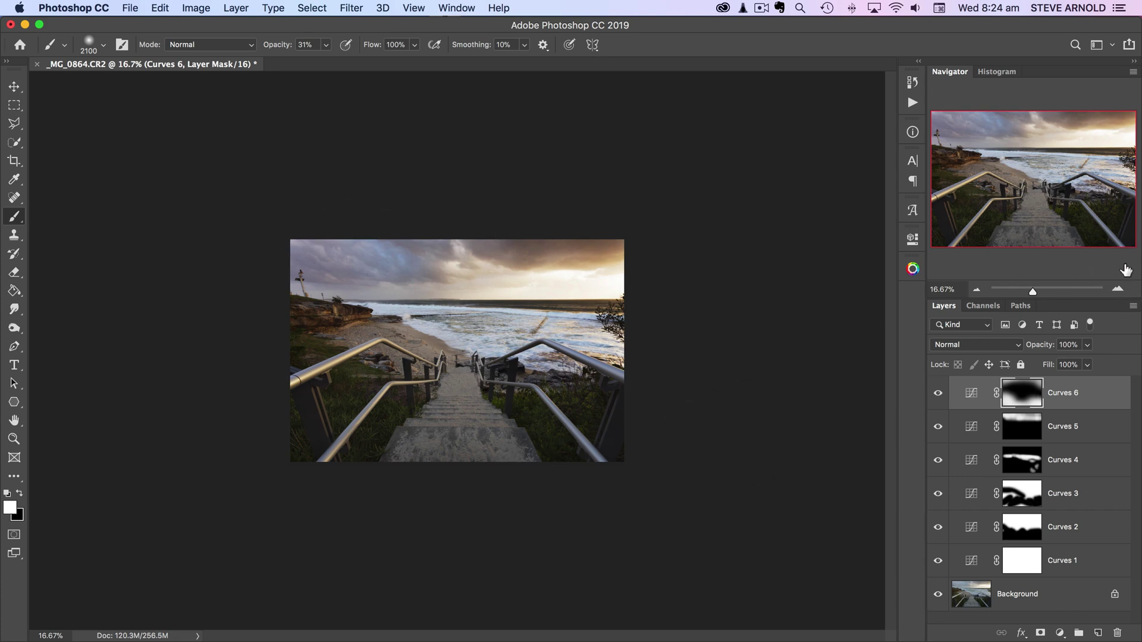
click(1118, 289)
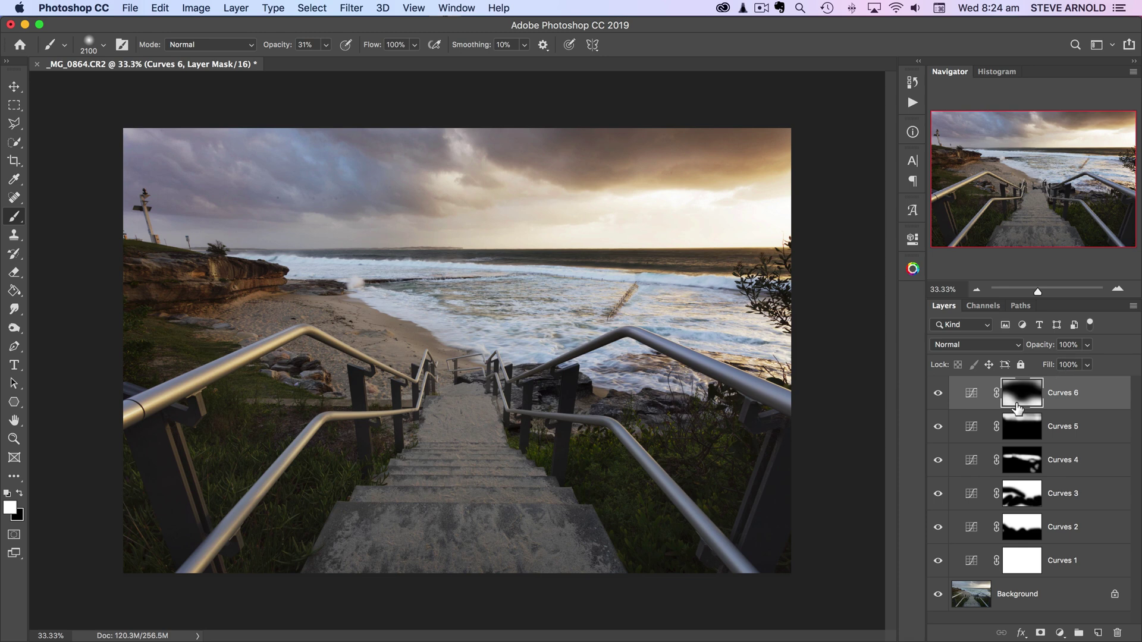
key(bracketleft)
key(bracketleft)
key(bracketleft)
key(bracketleft)
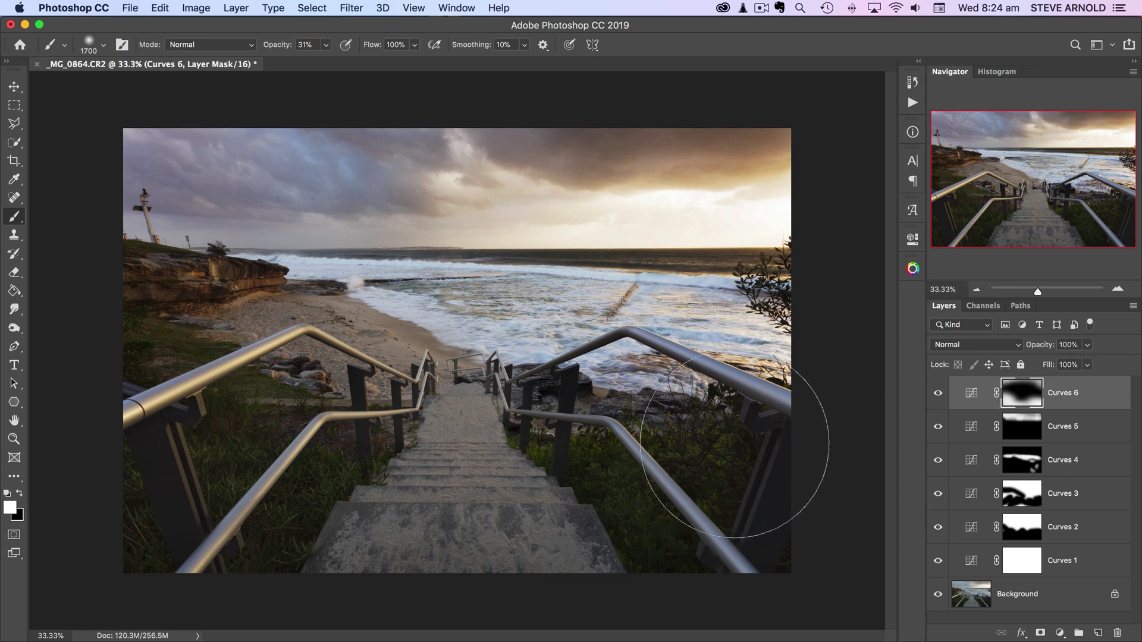
key(bracketleft)
key(bracketleft)
key(bracketleft)
key(bracketleft)
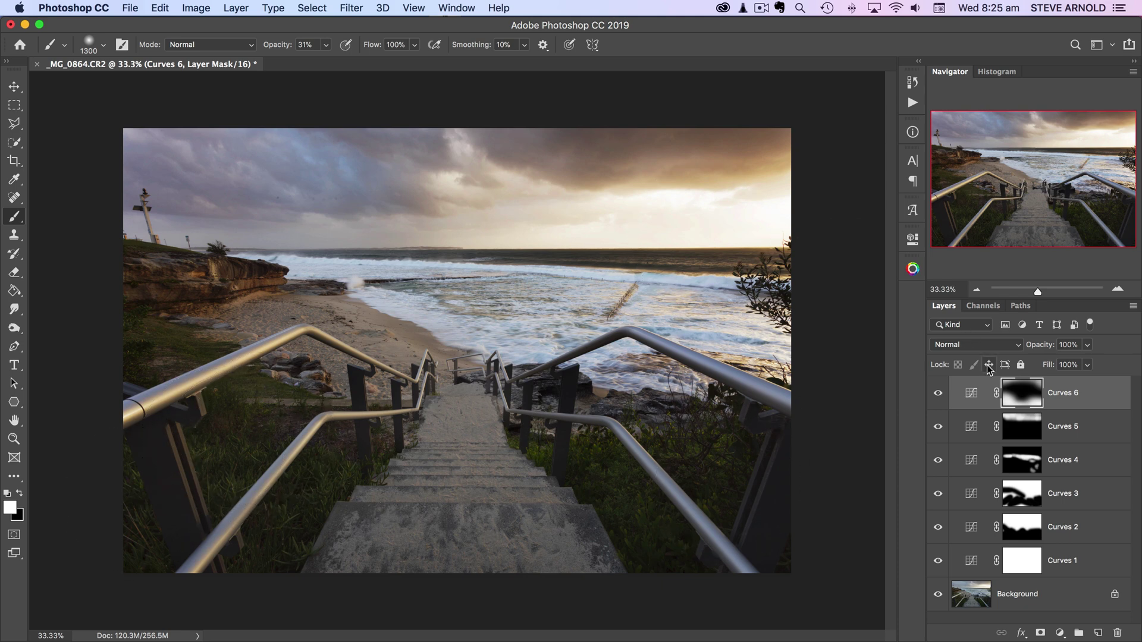
click(976, 291)
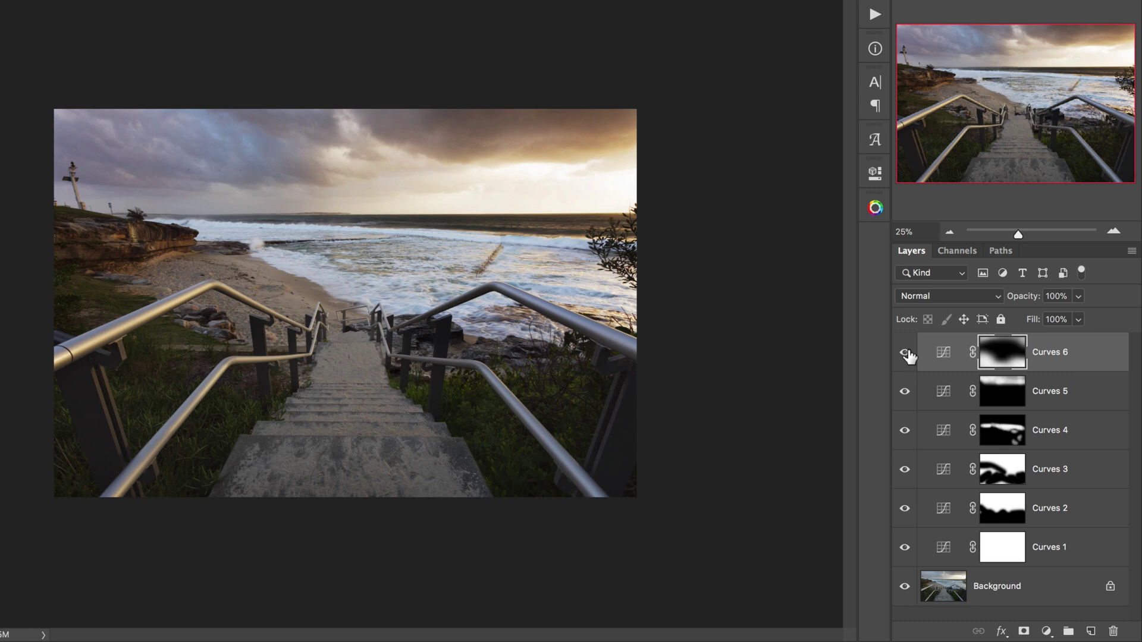
drag(907, 353, 903, 543)
click(905, 548)
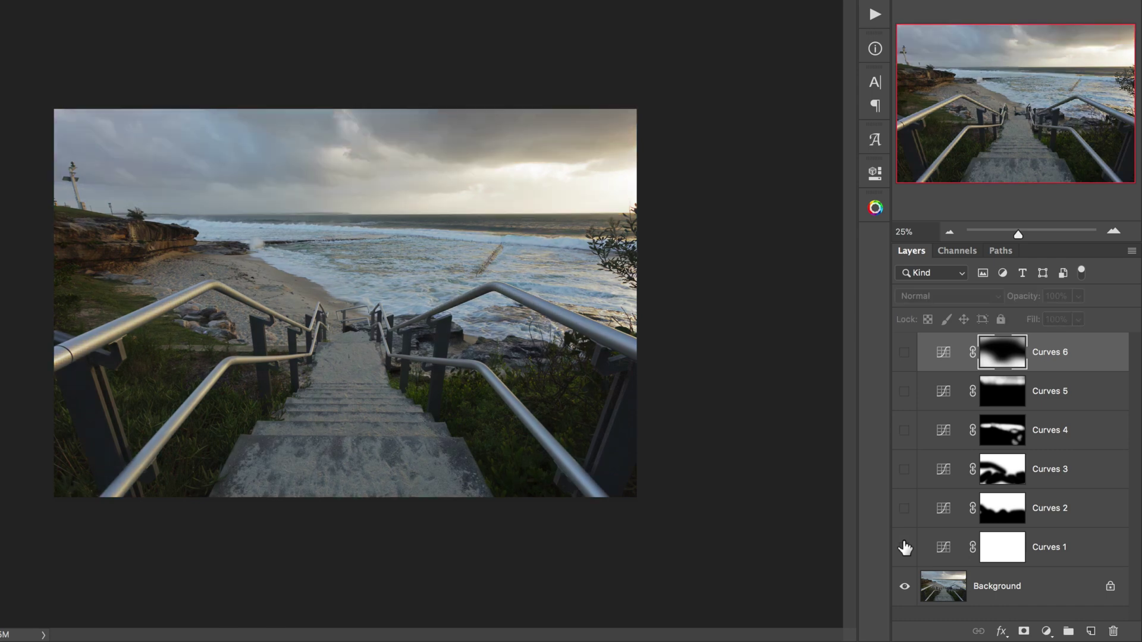
drag(905, 547, 905, 357)
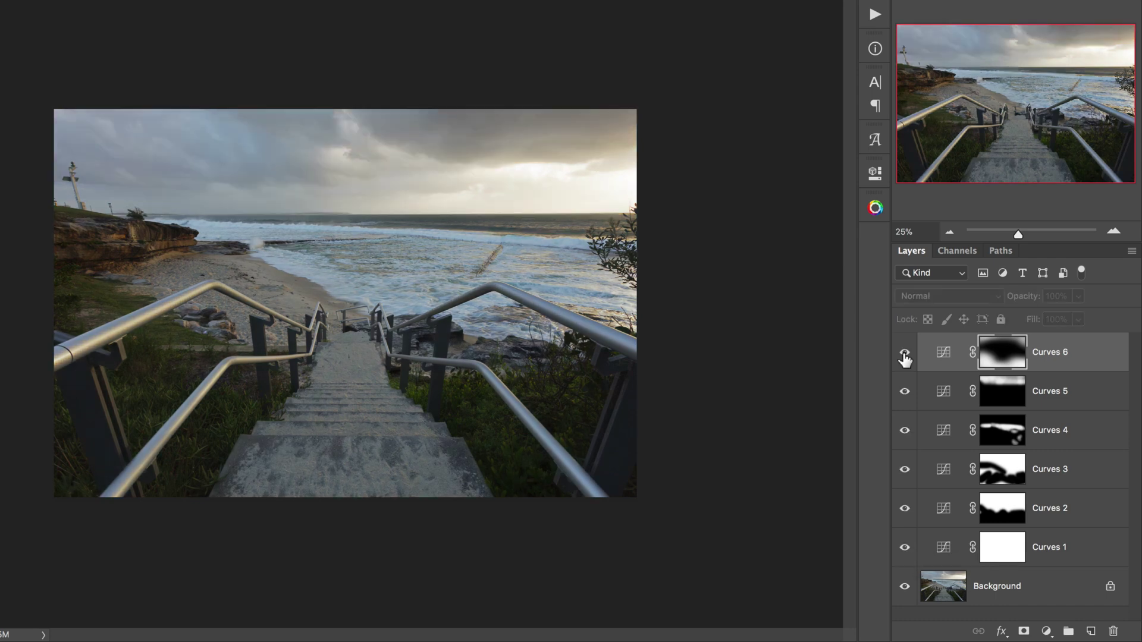